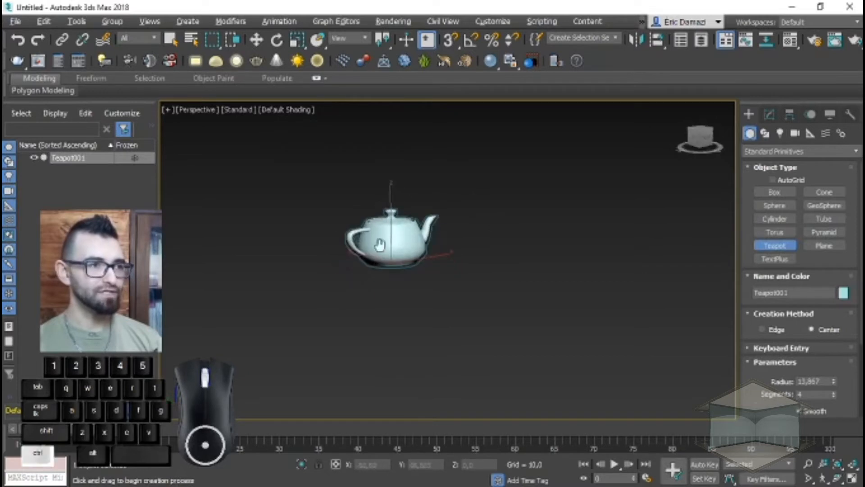
Step: Examine the teapot from the perspective, front and top views, framing it in the viewport
{"action": "key", "text": "z"}
{"action": "scroll", "coordinate": [421, 263], "scroll_direction": "down", "scroll_amount": 3}
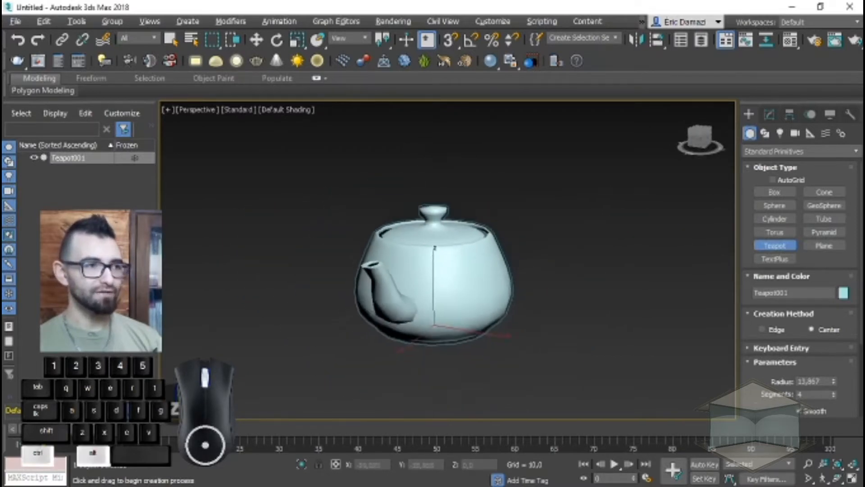
{"action": "scroll", "coordinate": [420, 263], "scroll_direction": "up", "scroll_amount": 6}
{"action": "key", "text": "f"}
{"action": "key", "text": "z"}
{"action": "key", "text": "t"}
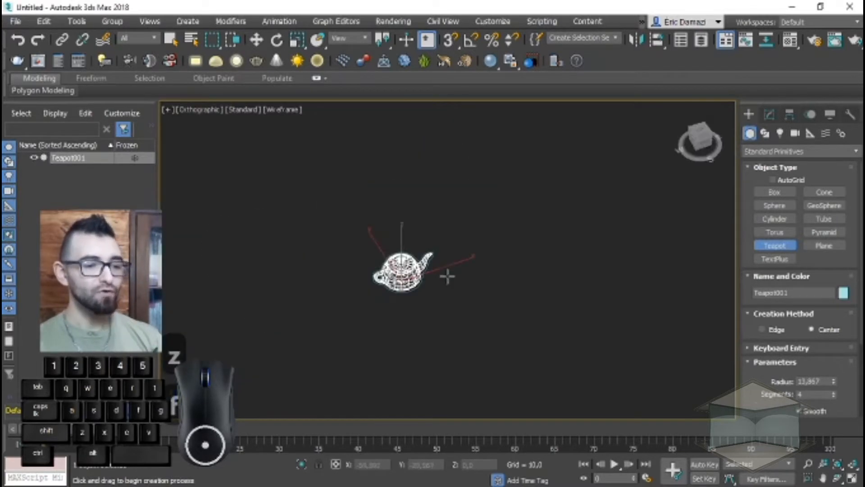
Step: Move the teapot a short distance across the viewport and rotate it slightly
{"action": "key", "text": "w"}
{"action": "key", "text": "w"}
{"action": "key", "text": "e"}
{"action": "key", "text": "r"}
{"action": "key", "text": "w"}
{"action": "left_click_drag", "start_coordinate": [396, 263], "coordinate": [420, 249]}
{"action": "key", "text": "e"}
{"action": "mouse_move", "coordinate": [397, 299]}
{"action": "left_mouse_down"}
{"action": "mouse_move", "coordinate": [448, 320]}
{"action": "mouse_move", "coordinate": [390, 310]}
{"action": "left_mouse_up"}
Step: Scale the teapot up uniformly to about 137 percent
{"action": "key", "text": "r"}
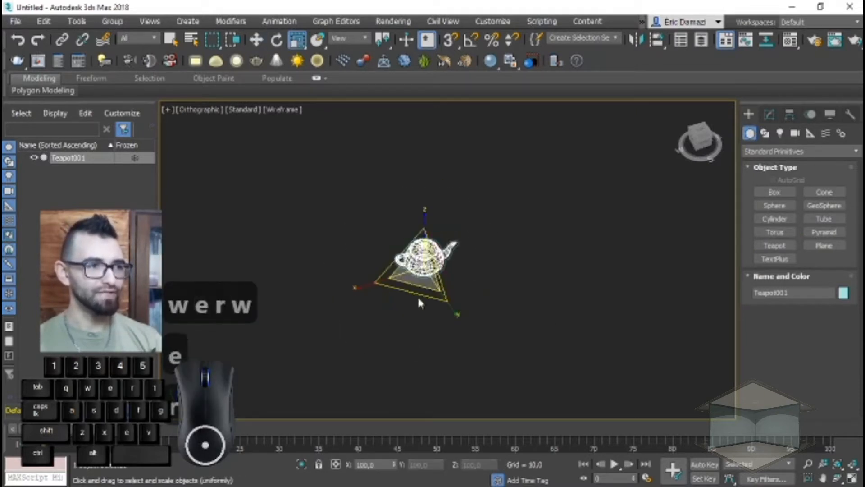
{"action": "left_click_drag", "start_coordinate": [421, 262], "coordinate": [415, 246]}
{"action": "key", "text": "r"}
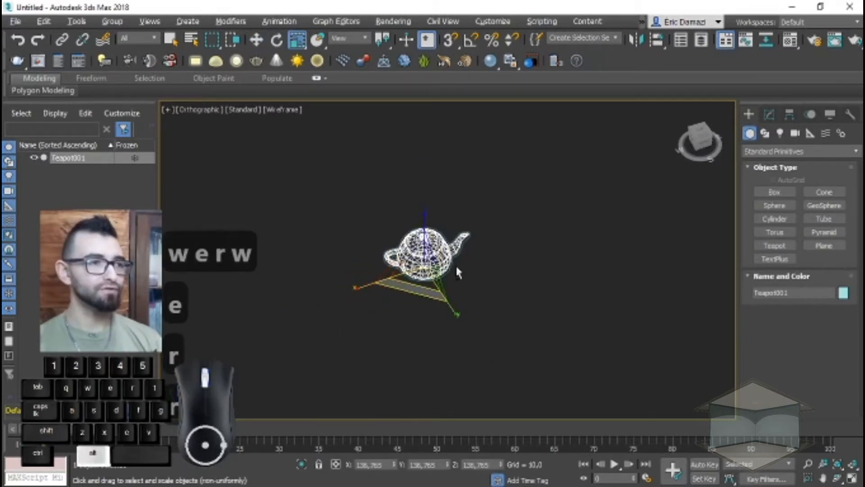
{"action": "middle_click_drag", "start_coordinate": [455, 264], "coordinate": [425, 266], "text": "alt"}
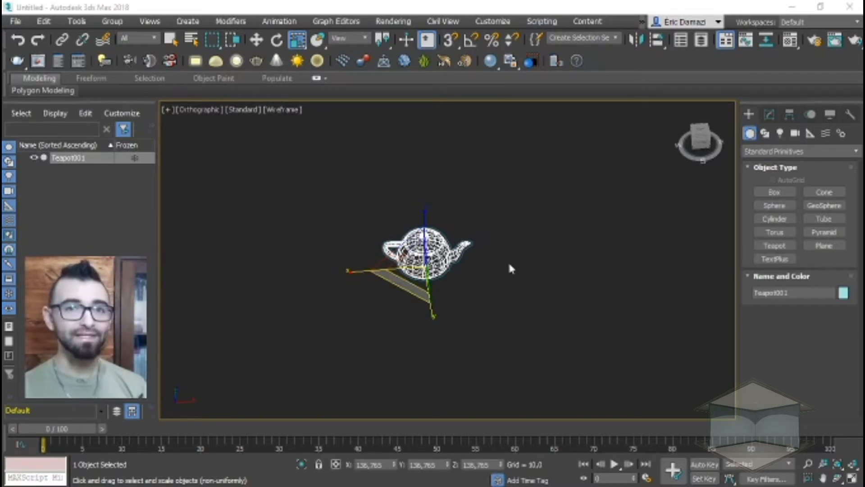
Step: Compare the move, rotate and scale gizmos on the selected teapot
{"action": "key", "text": "w"}
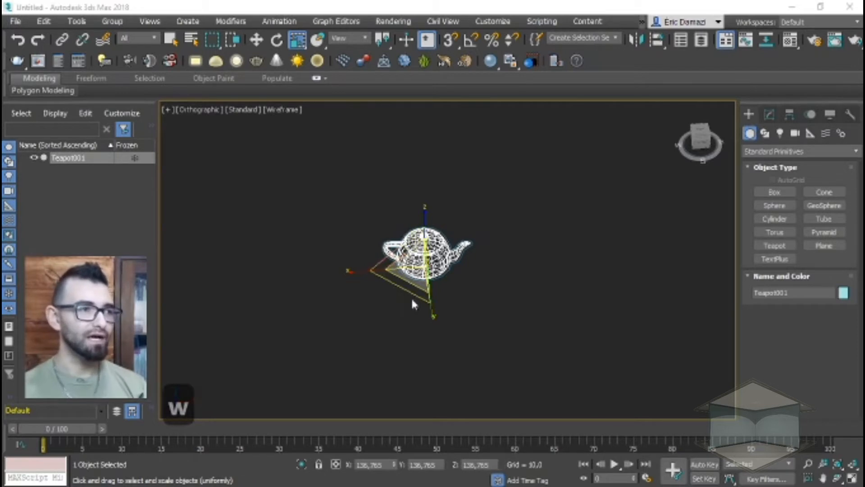
{"action": "mouse_move", "coordinate": [414, 301]}
{"action": "middle_mouse_down"}
{"action": "mouse_move", "coordinate": [415, 266]}
{"action": "mouse_move", "coordinate": [430, 296]}
{"action": "middle_mouse_up"}
{"action": "key", "text": "w"}
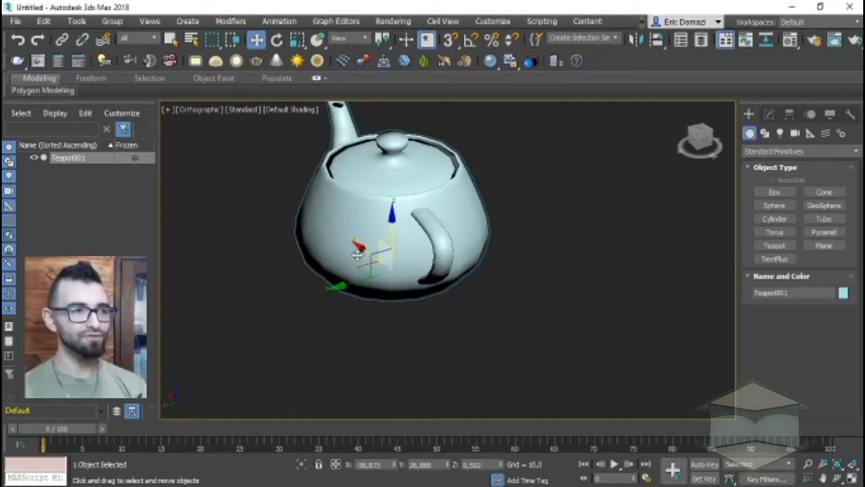
{"action": "key", "text": "e"}
{"action": "key", "text": "r"}
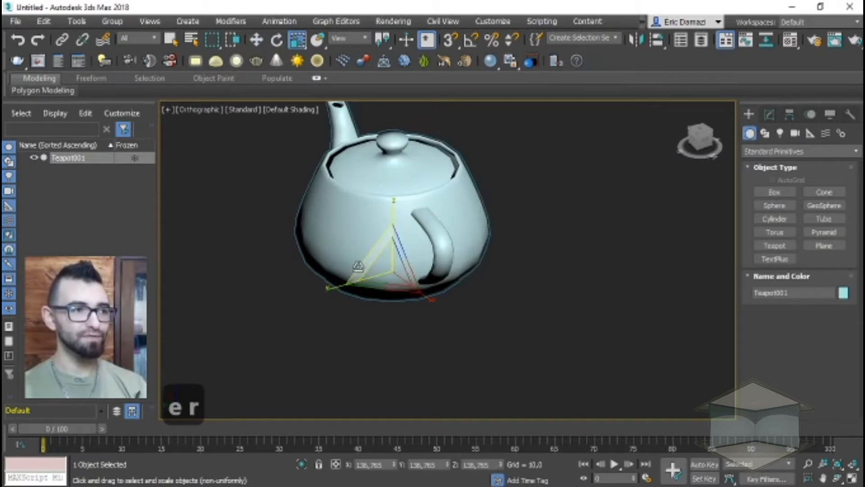
{"action": "key", "text": "e"}
{"action": "key", "text": "w"}
{"action": "key", "text": "r"}
{"action": "key", "text": "e"}
{"action": "key", "text": "w"}
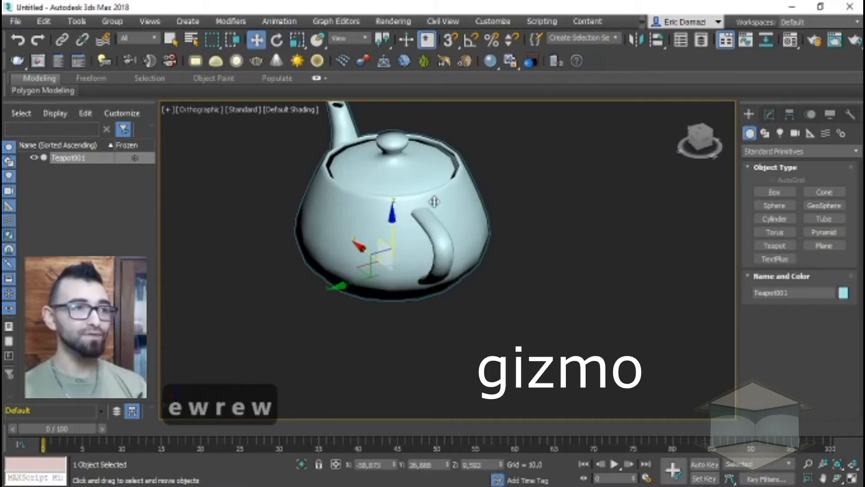
Step: Move the teapot in the XZ plane to about X -67.1 and Z 11.0
{"action": "middle_click_drag", "start_coordinate": [457, 216], "coordinate": [413, 246], "text": "alt"}
{"action": "left_click_drag", "start_coordinate": [412, 246], "coordinate": [451, 245]}
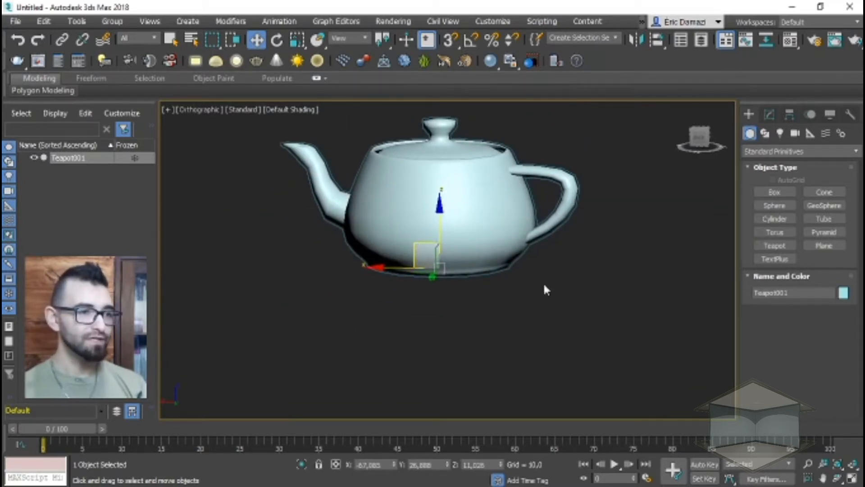
{"action": "middle_click_drag", "start_coordinate": [530, 280], "coordinate": [492, 260]}
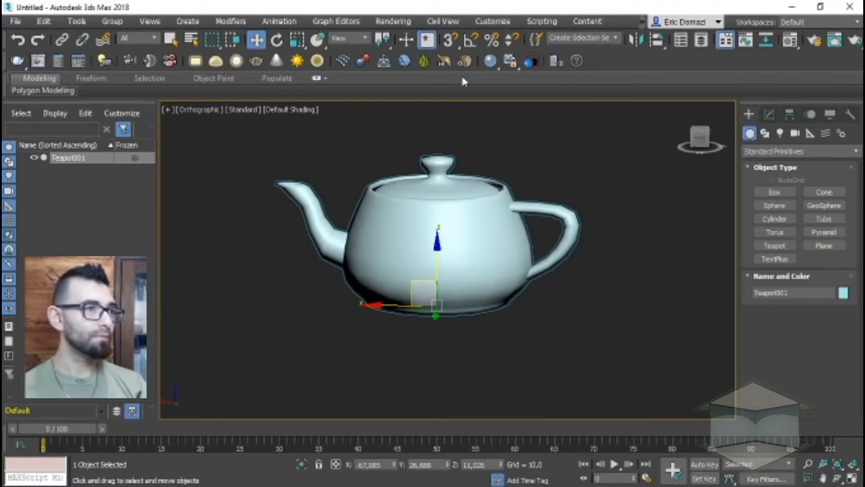
Step: Configure the scene's display units as metric, in meters
{"action": "left_click", "coordinate": [493, 22]}
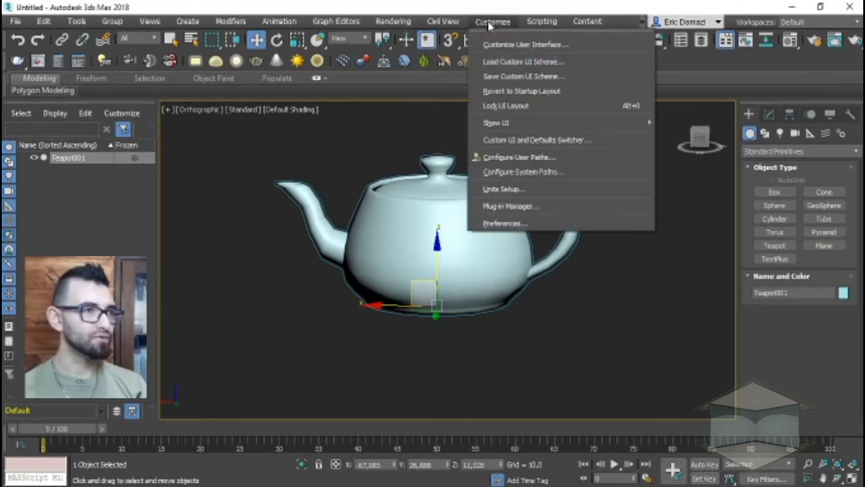
{"action": "left_click", "coordinate": [503, 191]}
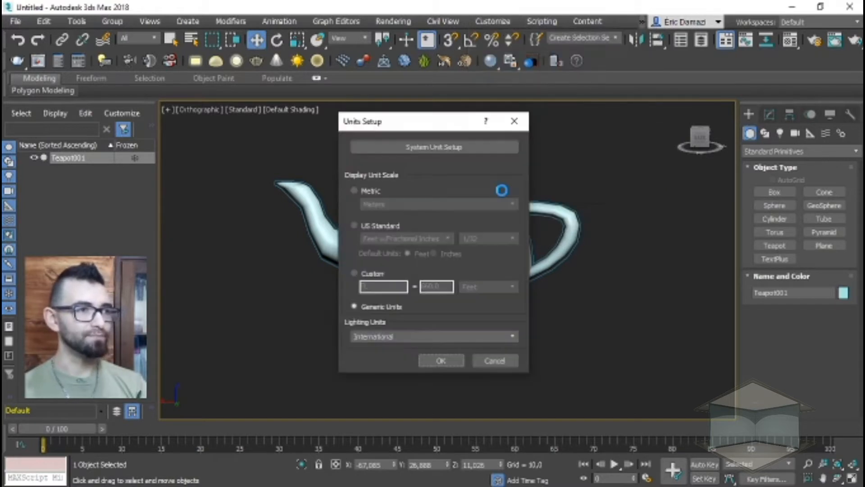
{"action": "left_click", "coordinate": [365, 192]}
{"action": "left_click", "coordinate": [399, 206]}
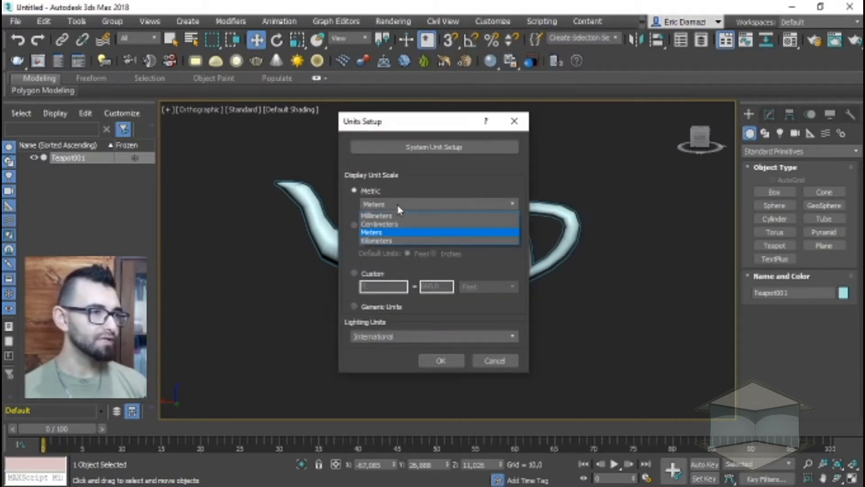
{"action": "left_click", "coordinate": [413, 233]}
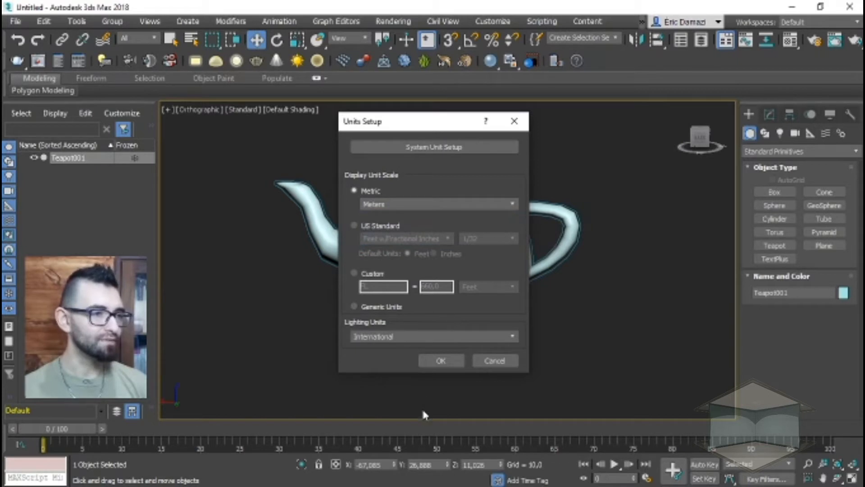
{"action": "left_click", "coordinate": [441, 360]}
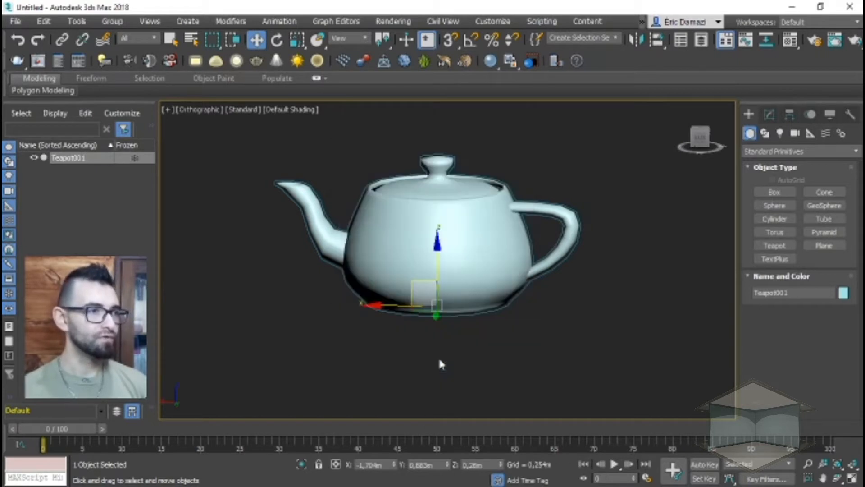
{"action": "middle_click_drag", "start_coordinate": [475, 355], "coordinate": [532, 338], "text": "alt"}
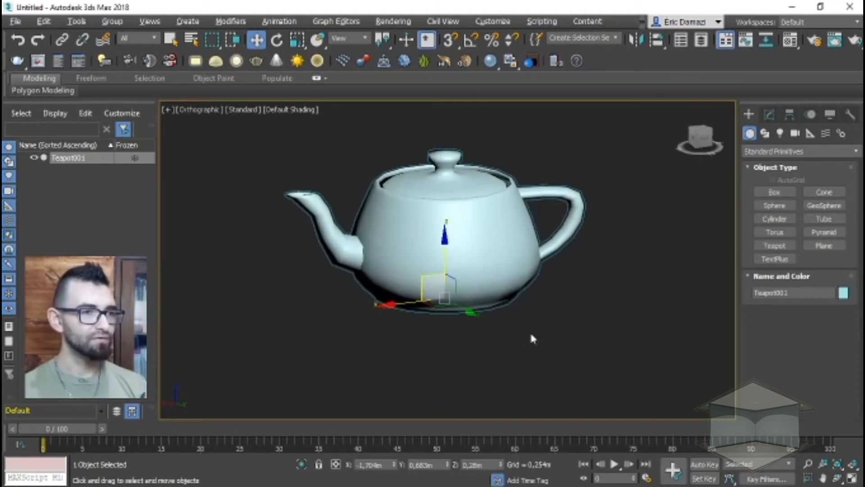
{"action": "left_click", "coordinate": [774, 192]}
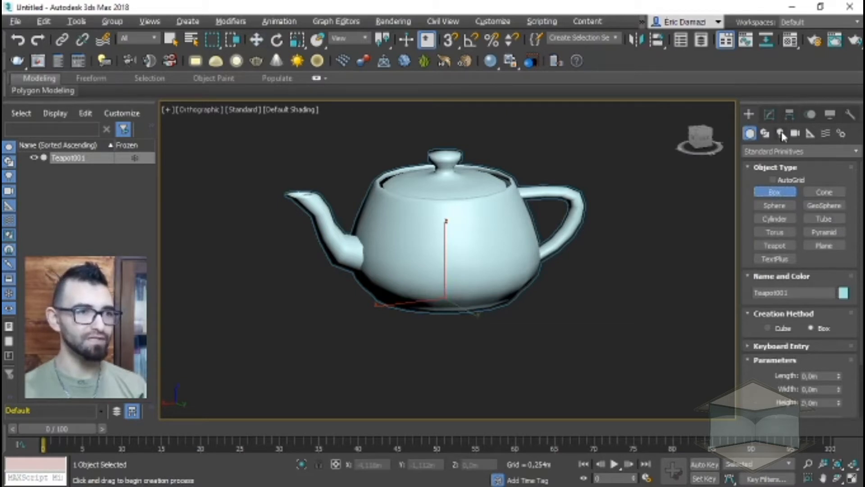
{"action": "left_click", "coordinate": [765, 134]}
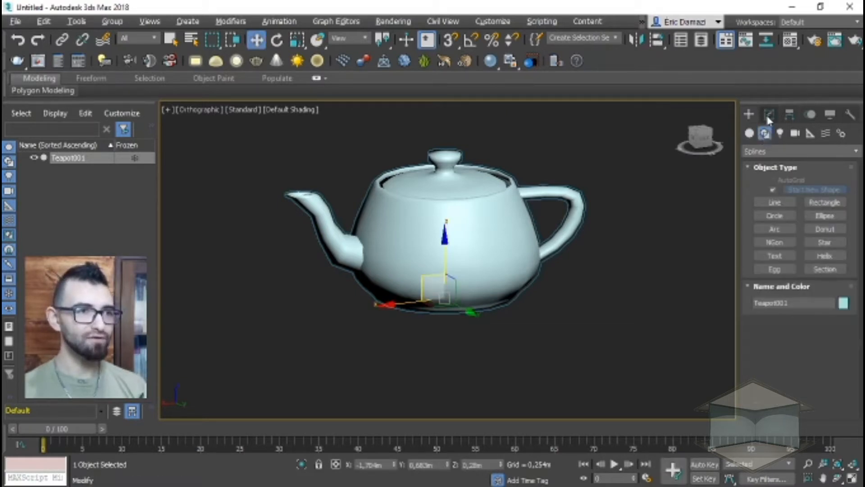
{"action": "left_click", "coordinate": [749, 134]}
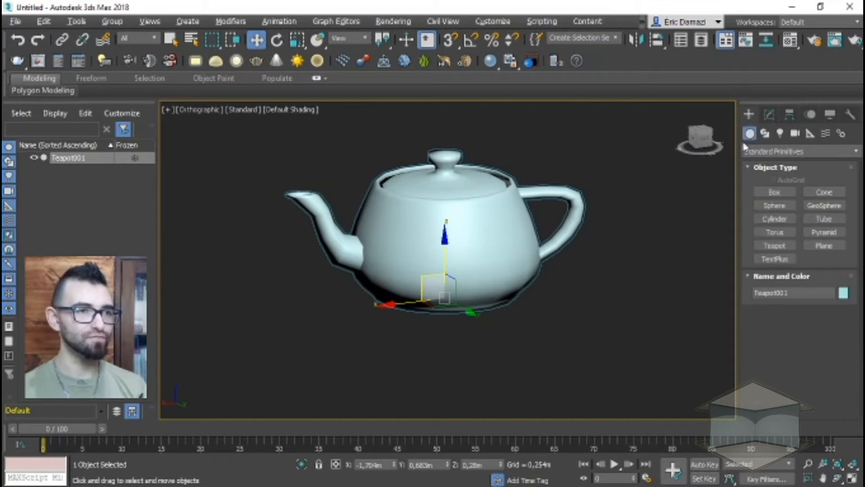
Step: Create a box in front of the teapot, about 0.52 m long, 0.48 m wide and 0.38 m high
{"action": "left_click", "coordinate": [774, 194]}
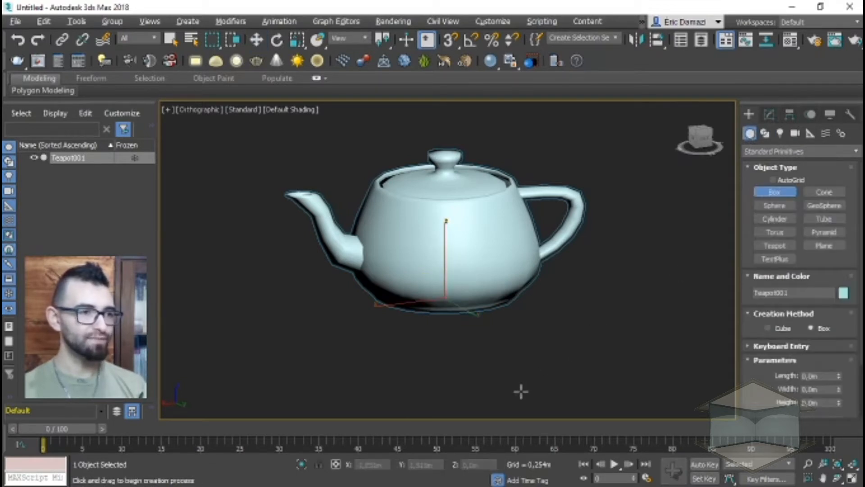
{"action": "left_click_drag", "start_coordinate": [522, 392], "coordinate": [567, 334]}
{"action": "left_click", "coordinate": [580, 292]}
{"action": "left_click", "coordinate": [582, 282]}
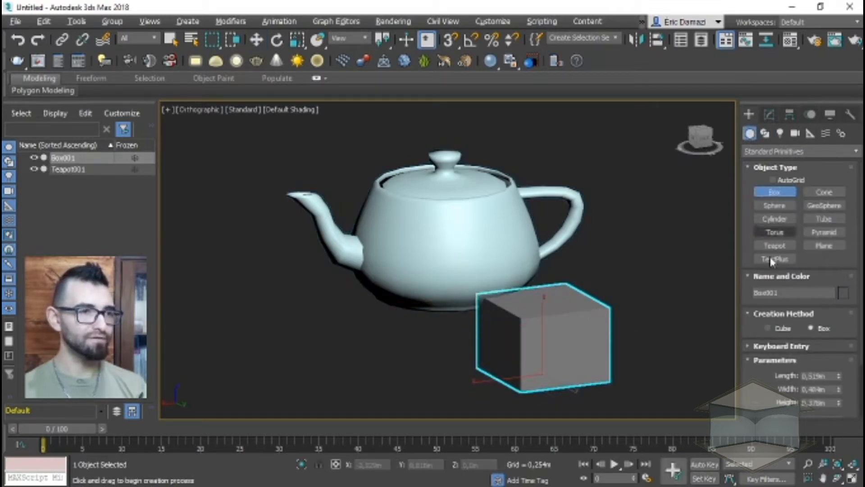
Step: Set the box's length, width and height each to 0.5 m
{"action": "scroll", "coordinate": [799, 390], "scroll_direction": "down", "scroll_amount": 1}
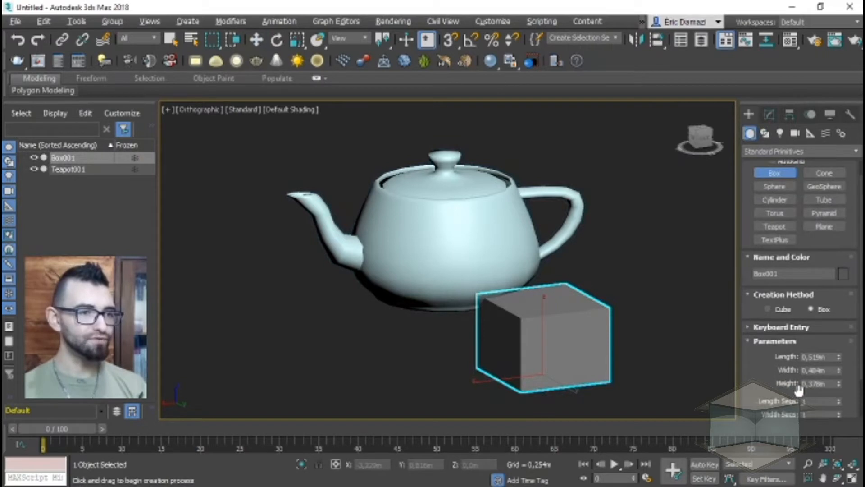
{"action": "left_click", "coordinate": [829, 357]}
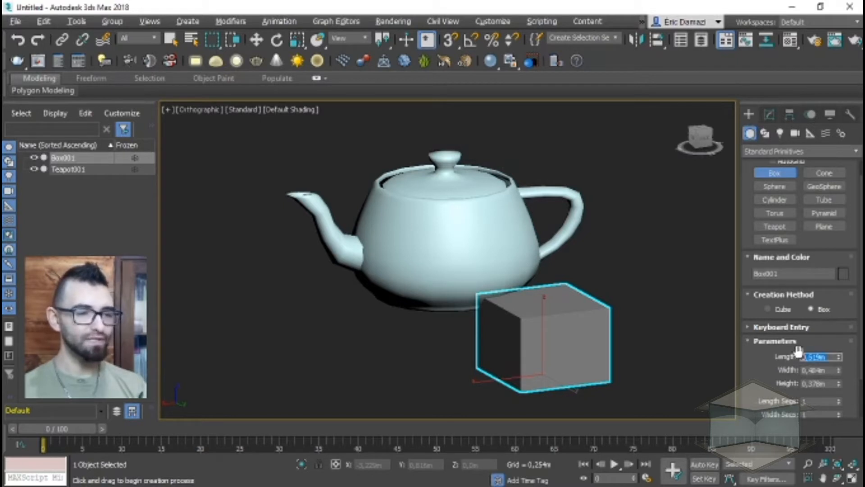
{"action": "type", "text": ",5"}
{"action": "key", "text": "backslash"}
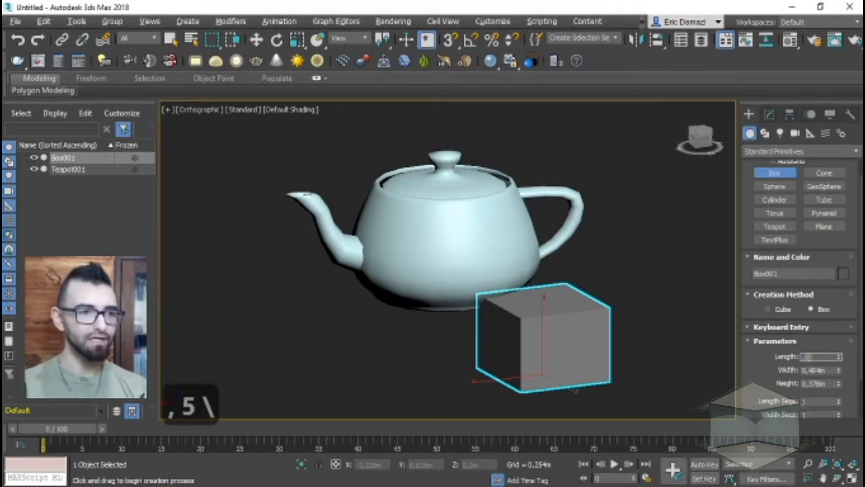
{"action": "key", "text": "BackSpace"}
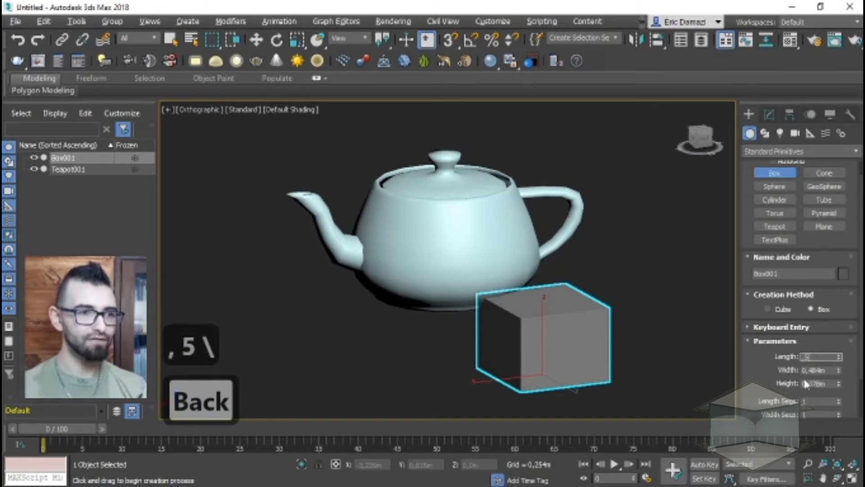
{"action": "mouse_move", "coordinate": [828, 373]}
{"action": "left_mouse_down"}
{"action": "mouse_move", "coordinate": [814, 374]}
{"action": "mouse_move", "coordinate": [824, 381]}
{"action": "left_mouse_up"}
{"action": "type", "text": "5"}
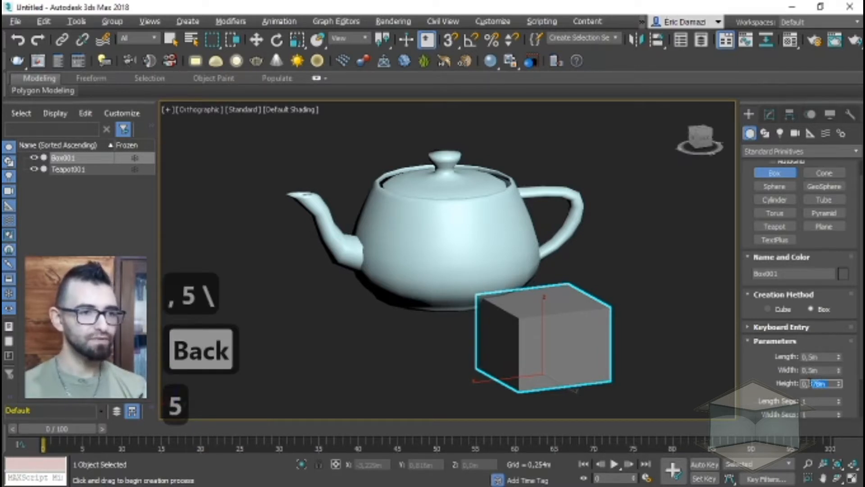
{"action": "type", "text": "5"}
{"action": "key", "text": "Return"}
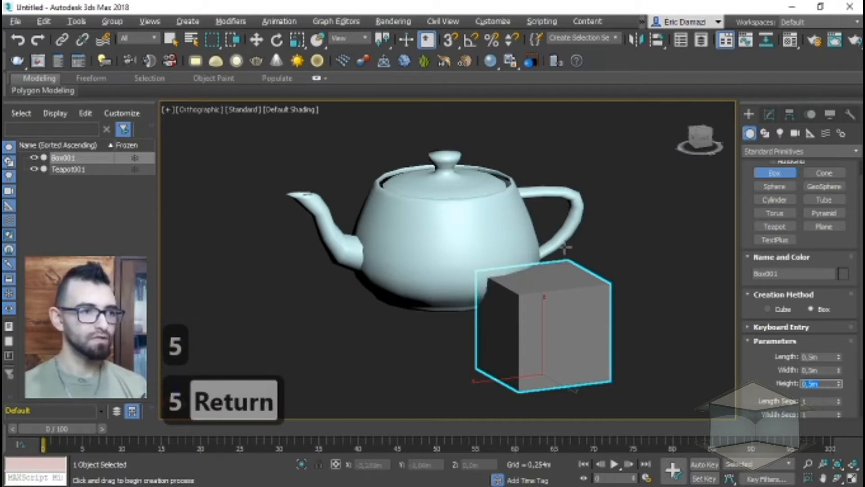
Step: Position the box at 0 m on both the Y and X axes
{"action": "middle_click_drag", "start_coordinate": [659, 385], "coordinate": [536, 300], "text": "alt"}
{"action": "scroll", "coordinate": [536, 300], "scroll_direction": "down", "scroll_amount": 3}
{"action": "middle_click_drag", "start_coordinate": [573, 375], "coordinate": [555, 387]}
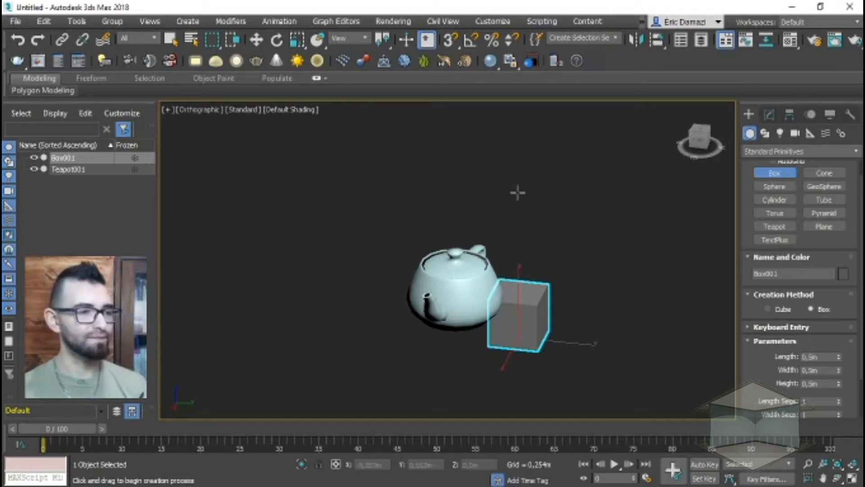
{"action": "mouse_move", "coordinate": [519, 356]}
{"action": "middle_mouse_down"}
{"action": "mouse_move", "coordinate": [510, 341]}
{"action": "mouse_move", "coordinate": [506, 350]}
{"action": "mouse_move", "coordinate": [518, 334]}
{"action": "mouse_move", "coordinate": [494, 359]}
{"action": "mouse_move", "coordinate": [506, 354]}
{"action": "middle_mouse_up"}
{"action": "key", "text": "w"}
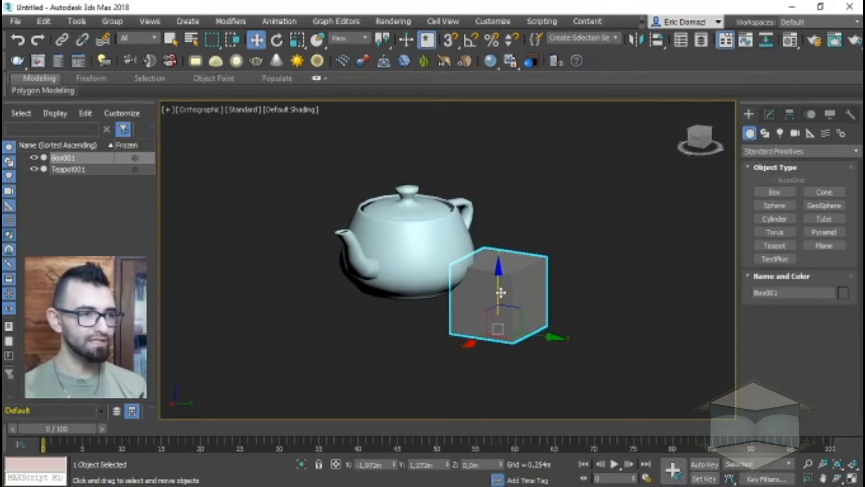
{"action": "double_click", "coordinate": [424, 464]}
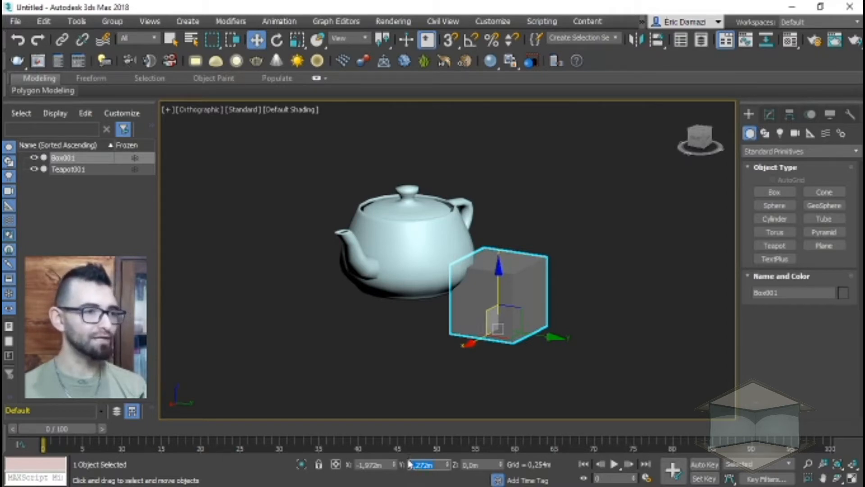
{"action": "type", "text": "0"}
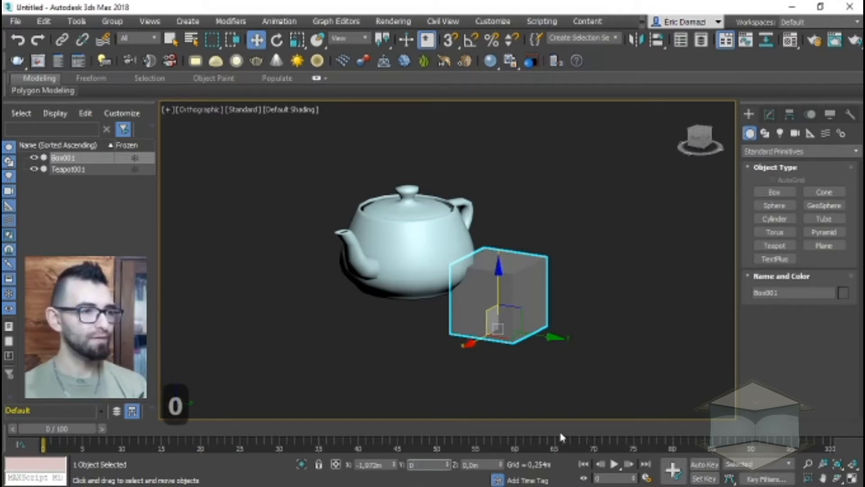
{"action": "key", "text": "Return"}
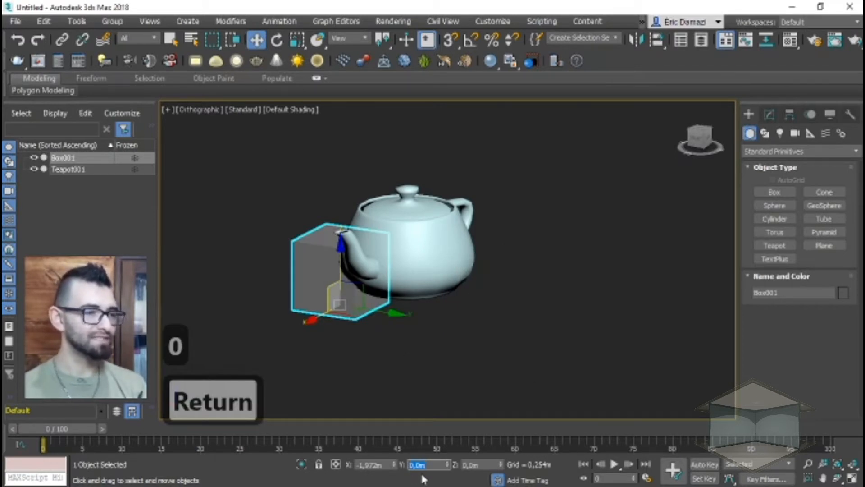
{"action": "left_click", "coordinate": [383, 465]}
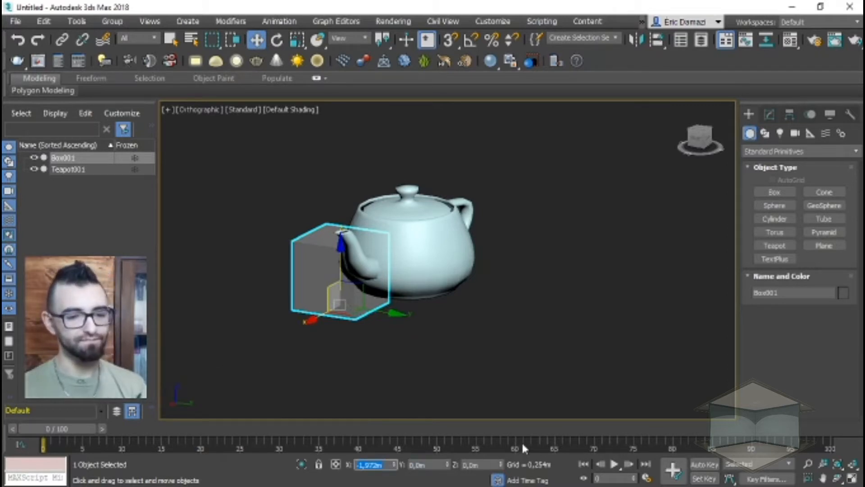
{"action": "type", "text": "0"}
{"action": "key", "text": "Return"}
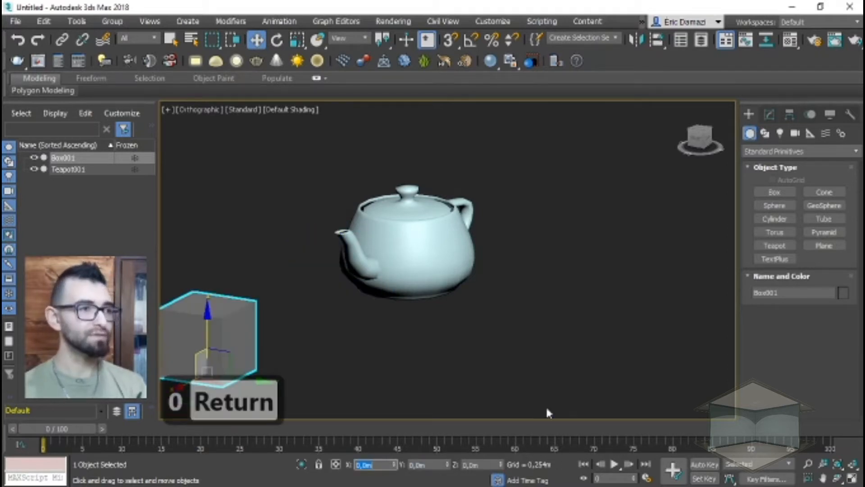
Step: Create a plane about 8.3 m long and 8.8 m wide, away from the box and teapot
{"action": "middle_click_drag", "start_coordinate": [453, 318], "coordinate": [436, 303]}
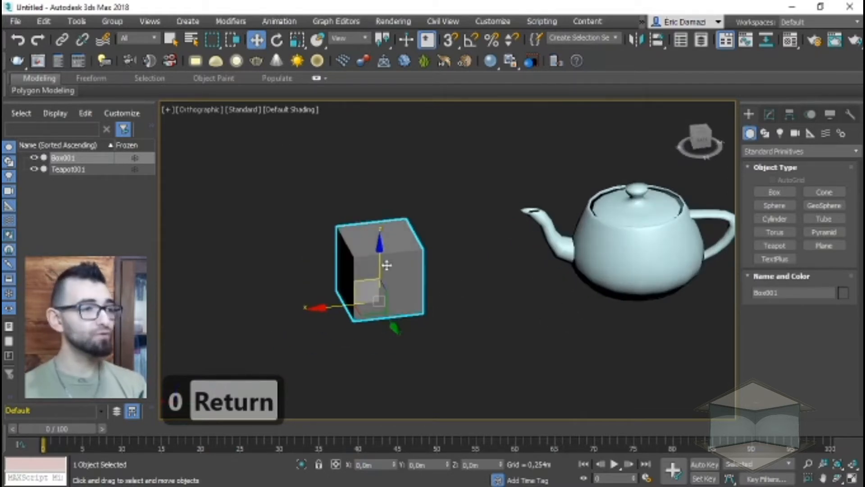
{"action": "scroll", "coordinate": [392, 275], "scroll_direction": "down", "scroll_amount": 6}
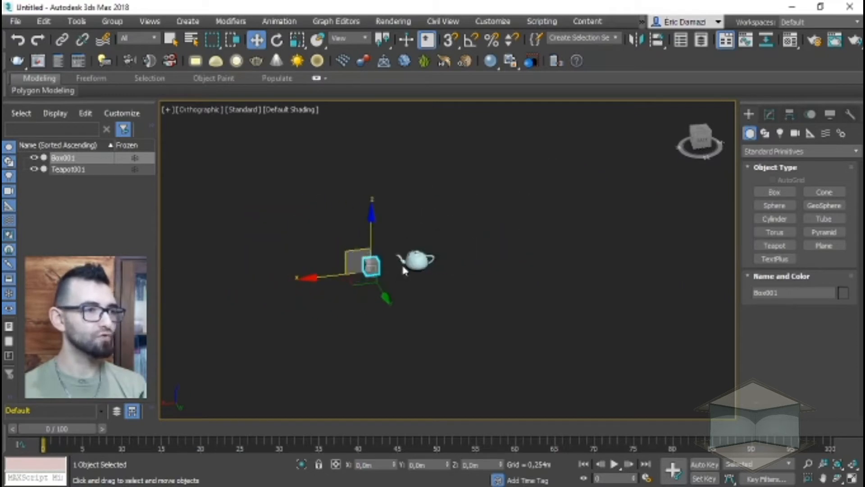
{"action": "scroll", "coordinate": [401, 267], "scroll_direction": "down", "scroll_amount": 2}
{"action": "middle_click_drag", "start_coordinate": [430, 269], "coordinate": [400, 281], "text": "alt"}
{"action": "middle_click_drag", "start_coordinate": [400, 280], "coordinate": [264, 231]}
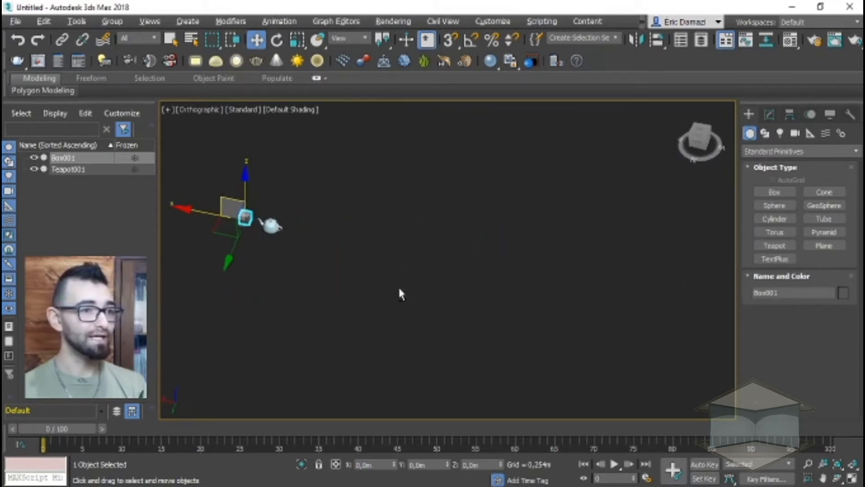
{"action": "left_click", "coordinate": [824, 246]}
{"action": "left_click_drag", "start_coordinate": [492, 169], "coordinate": [659, 258]}
{"action": "middle_click_drag", "start_coordinate": [658, 257], "coordinate": [597, 344], "text": "alt"}
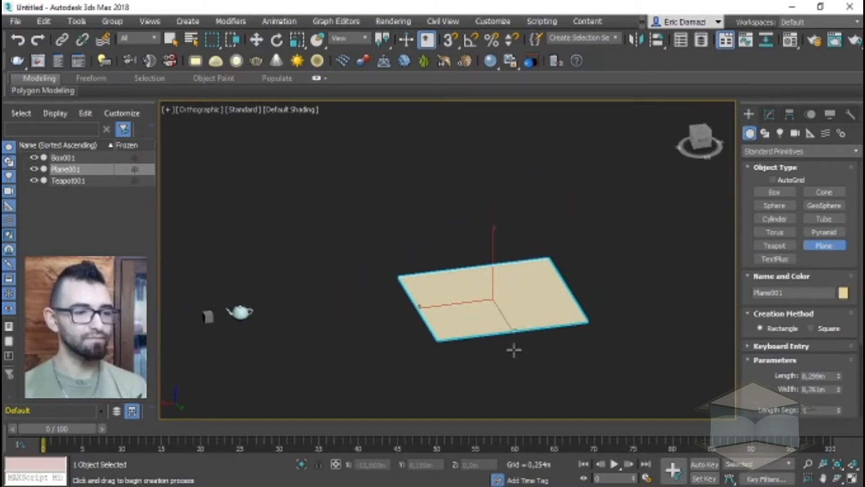
Step: Delete the new plane and frame the remaining objects in the view
{"action": "key", "text": "Escape"}
{"action": "key", "text": "Delete"}
{"action": "key", "text": "z"}
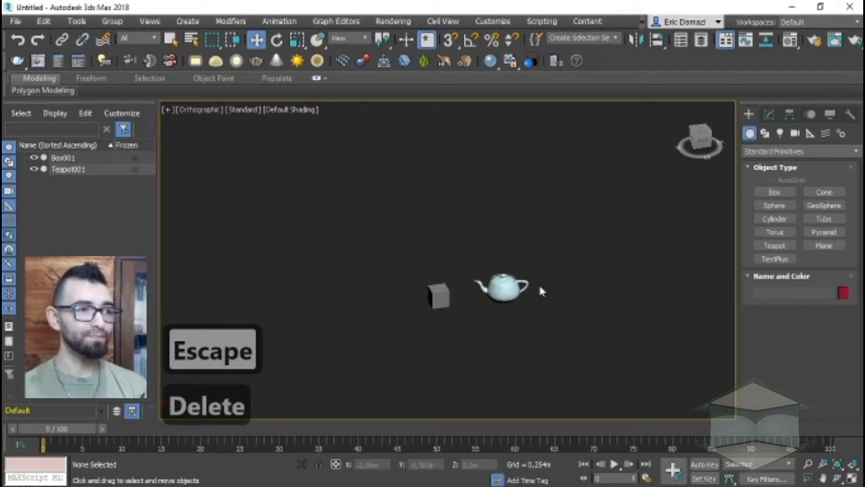
Step: Select Box001 by name in the scene's object list and zoom the view to it
{"action": "middle_click_drag", "start_coordinate": [541, 291], "coordinate": [448, 290]}
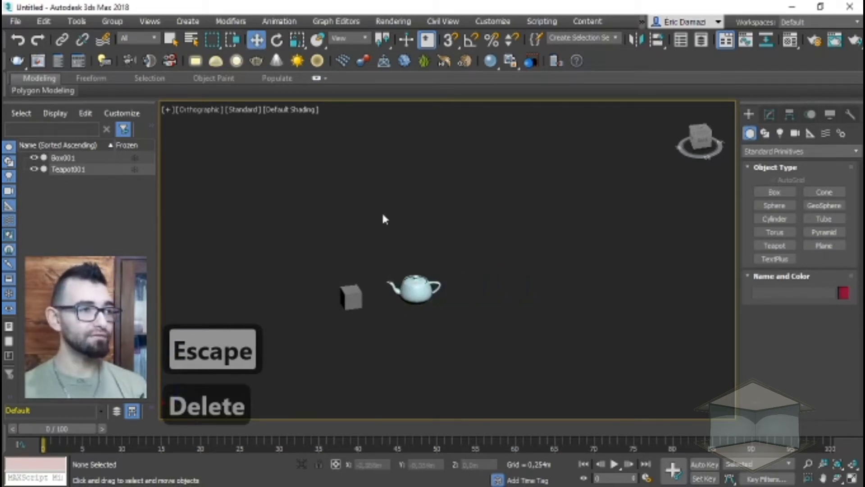
{"action": "middle_click_drag", "start_coordinate": [388, 266], "coordinate": [721, 252]}
{"action": "scroll", "coordinate": [577, 267], "scroll_direction": "down", "scroll_amount": 5}
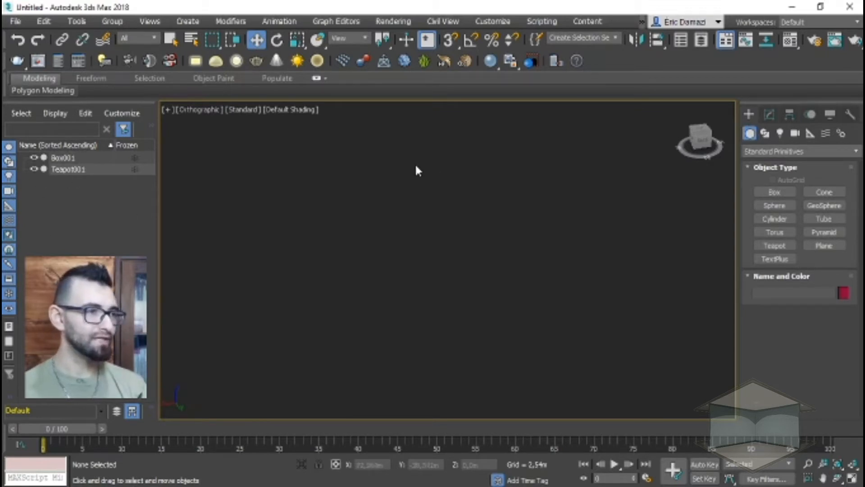
{"action": "left_click", "coordinate": [57, 156]}
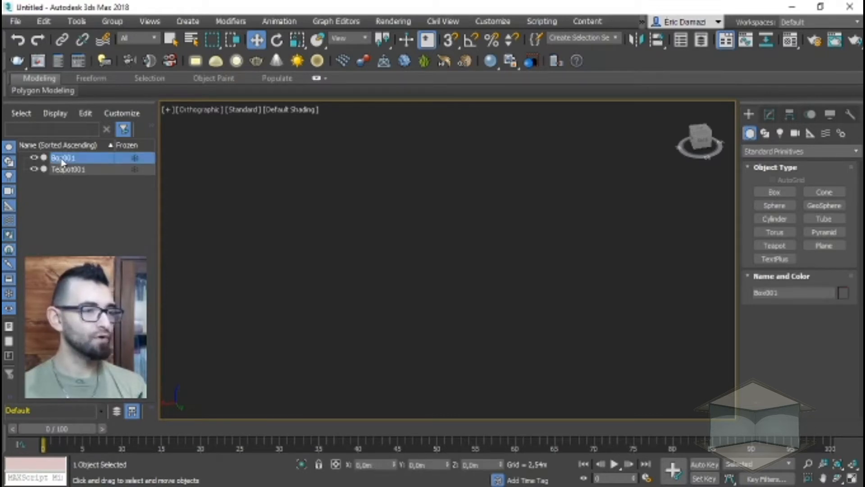
{"action": "key", "text": "z"}
Step: Set the box's X position to 2 m
{"action": "scroll", "coordinate": [521, 254], "scroll_direction": "down", "scroll_amount": 7}
{"action": "middle_click_drag", "start_coordinate": [267, 248], "coordinate": [732, 262]}
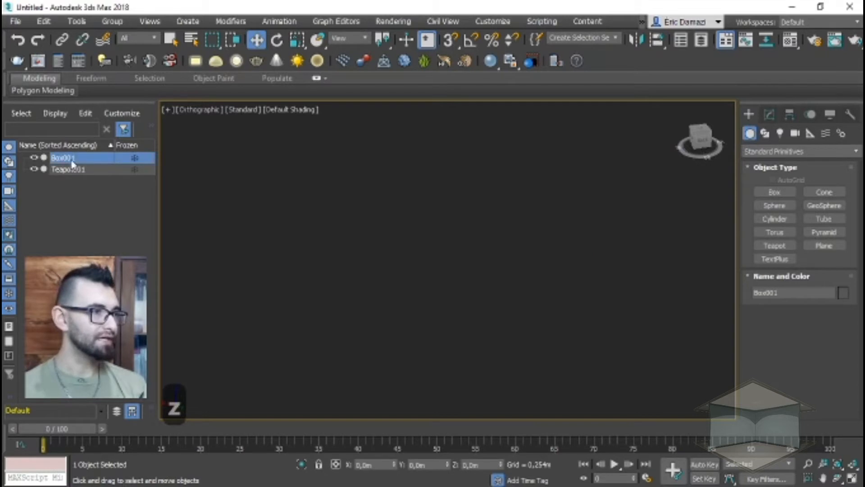
{"action": "key", "text": "F2"}
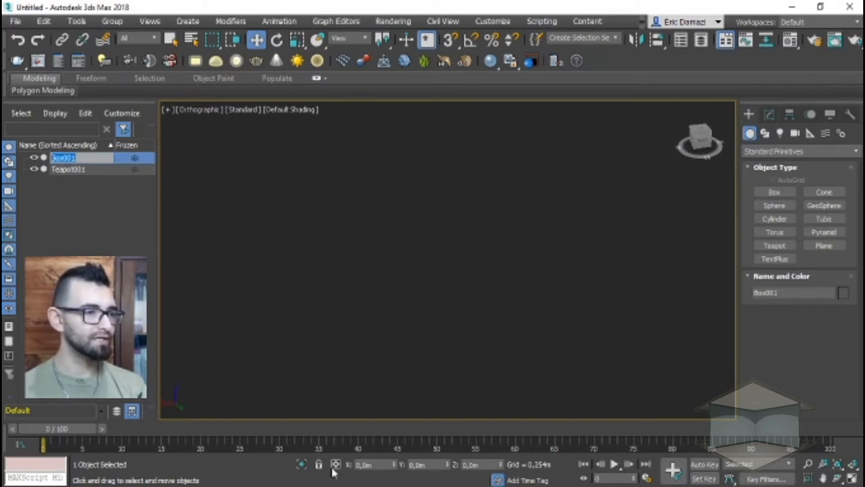
{"action": "left_click", "coordinate": [385, 465]}
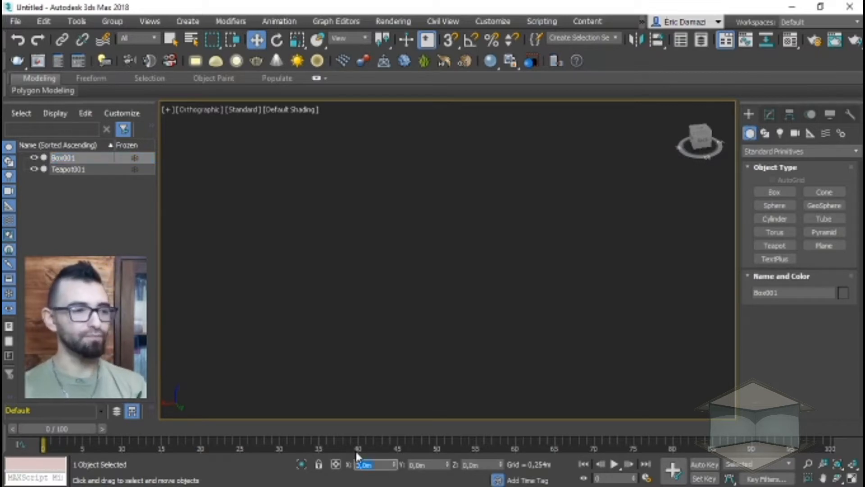
{"action": "type", "text": "2"}
{"action": "key", "text": "Return"}
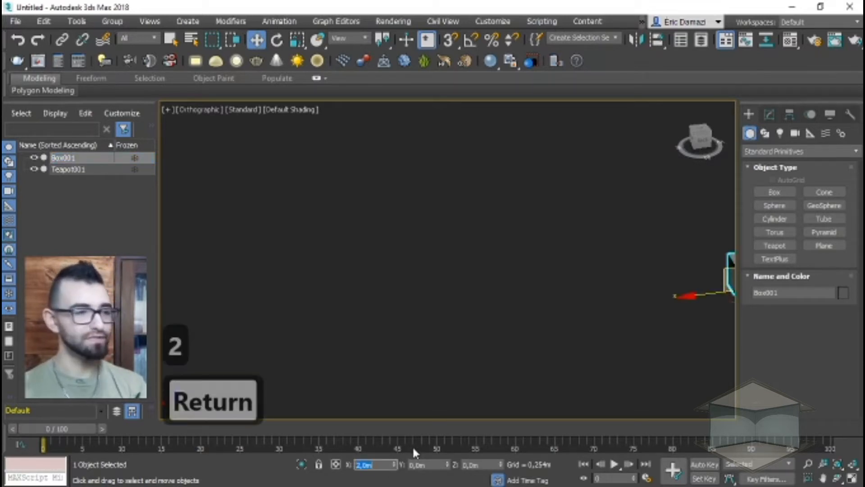
{"action": "middle_click_drag", "start_coordinate": [507, 356], "coordinate": [408, 323]}
{"action": "scroll", "coordinate": [310, 310], "scroll_direction": "up", "scroll_amount": 2}
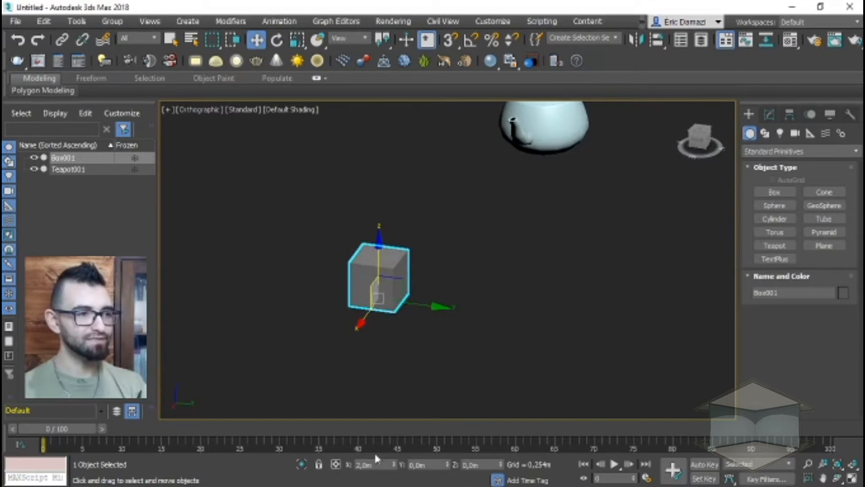
Step: Move the box freehand in the YZ plane to about Y 2.71 m and Z -0.08 m
{"action": "middle_click_drag", "start_coordinate": [471, 358], "coordinate": [411, 297], "text": "alt"}
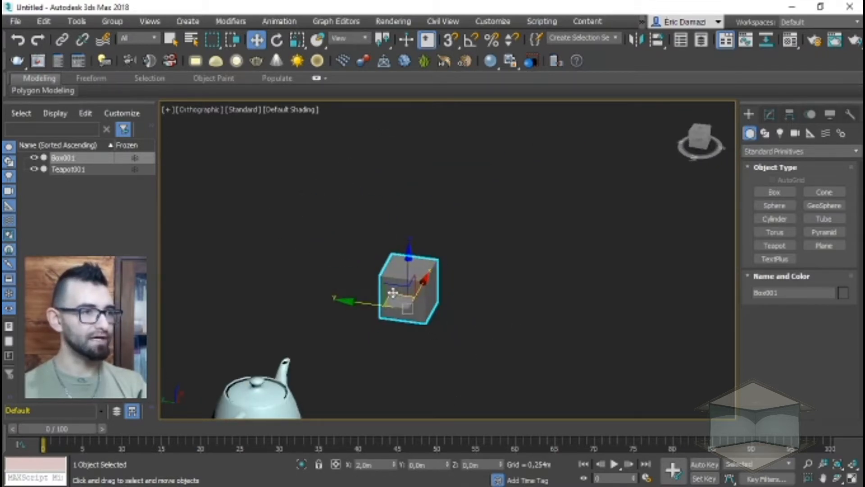
{"action": "left_click_drag", "start_coordinate": [390, 286], "coordinate": [146, 264]}
{"action": "middle_click_drag", "start_coordinate": [289, 288], "coordinate": [428, 272], "text": "alt"}
{"action": "middle_click_drag", "start_coordinate": [428, 272], "coordinate": [605, 274]}
{"action": "middle_click_drag", "start_coordinate": [605, 273], "coordinate": [435, 312], "text": "alt"}
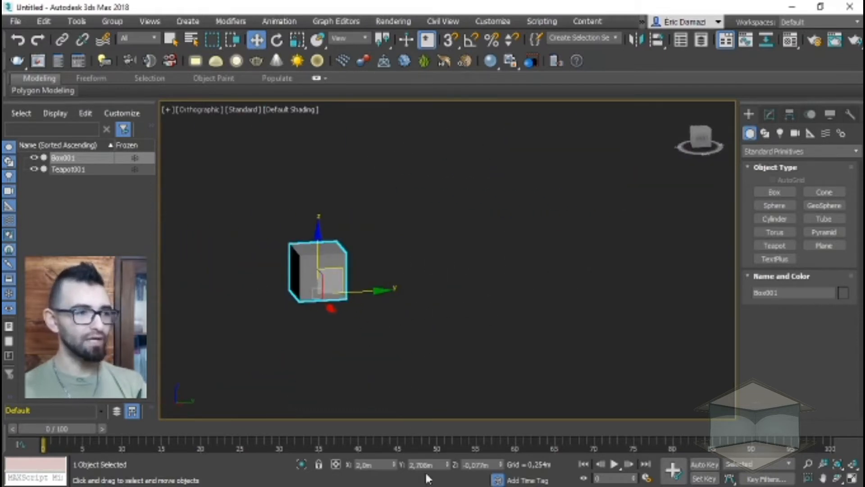
{"action": "mouse_move", "coordinate": [453, 477]}
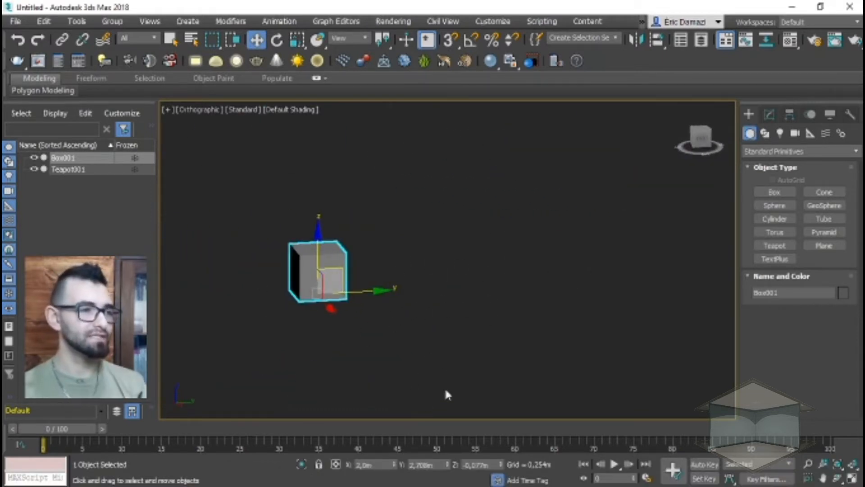
Step: Set the box's Z position to 0.72 m
{"action": "double_click", "coordinate": [480, 464]}
{"action": "key", "text": "BackSpace"}
{"action": "type", "text": ",7"}
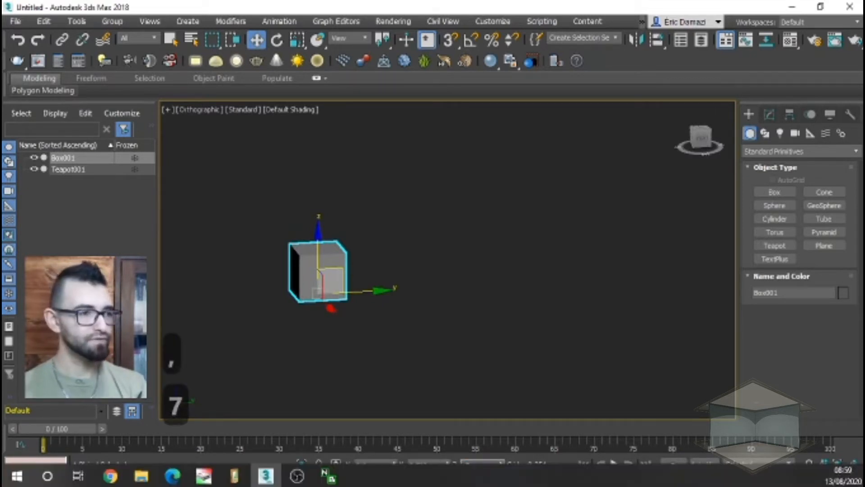
{"action": "type", "text": "2"}
{"action": "key", "text": "Return"}
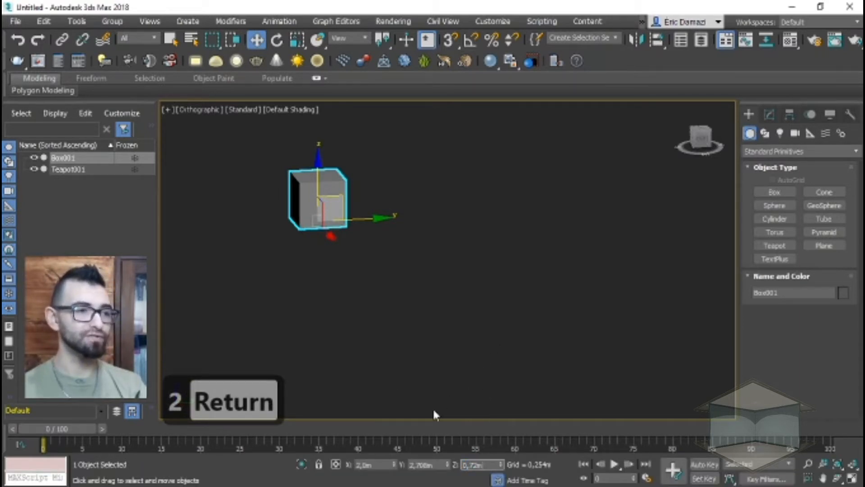
Step: Open the Move Transform Type-In dialog for the box and place it clear of the object
{"action": "middle_click_drag", "start_coordinate": [421, 316], "coordinate": [315, 266], "text": "alt"}
{"action": "middle_click_drag", "start_coordinate": [316, 266], "coordinate": [453, 360]}
{"action": "middle_click_drag", "start_coordinate": [453, 361], "coordinate": [530, 333], "text": "alt"}
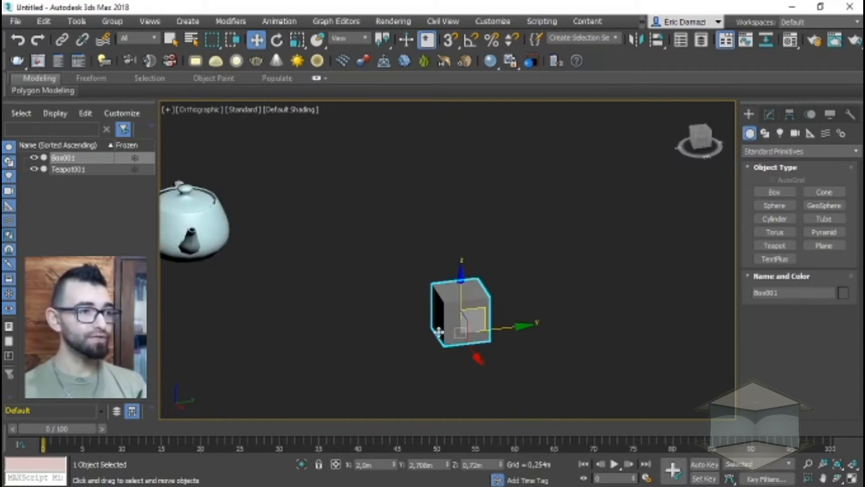
{"action": "middle_click_drag", "start_coordinate": [399, 276], "coordinate": [487, 315], "text": "alt"}
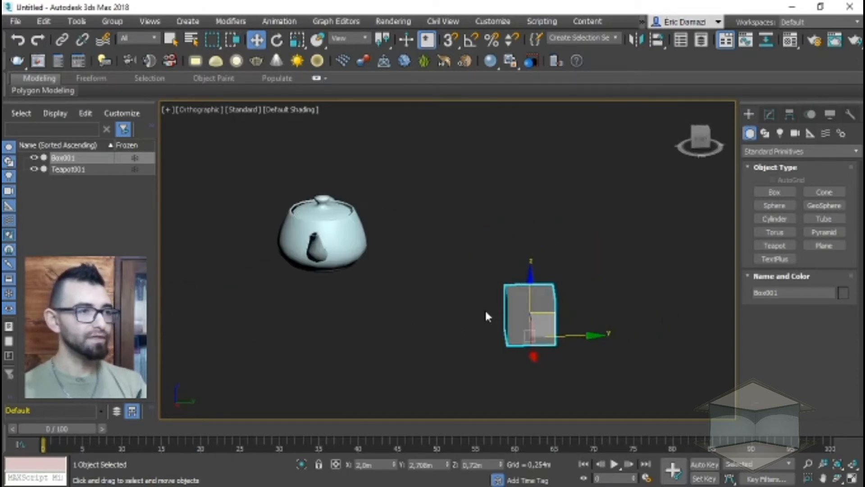
{"action": "right_click", "coordinate": [256, 40]}
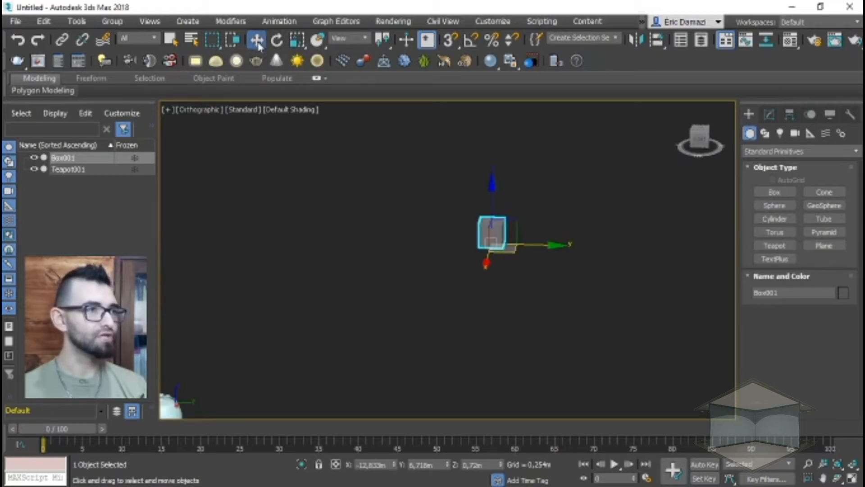
{"action": "right_click", "coordinate": [257, 40]}
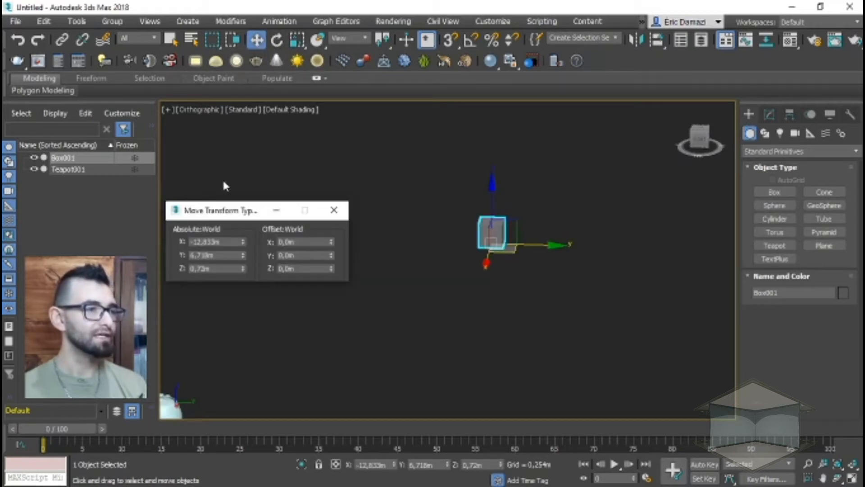
{"action": "left_click_drag", "start_coordinate": [248, 216], "coordinate": [276, 187]}
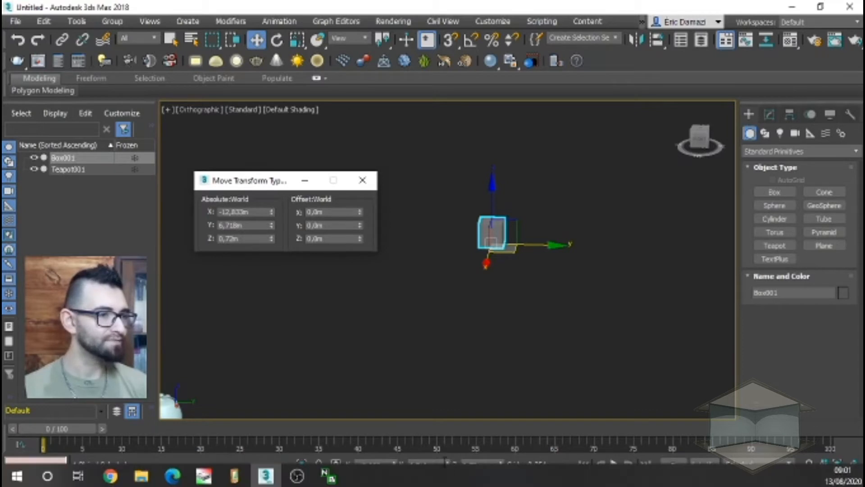
Step: Set the box's absolute Y position to 5 m
{"action": "double_click", "coordinate": [438, 464]}
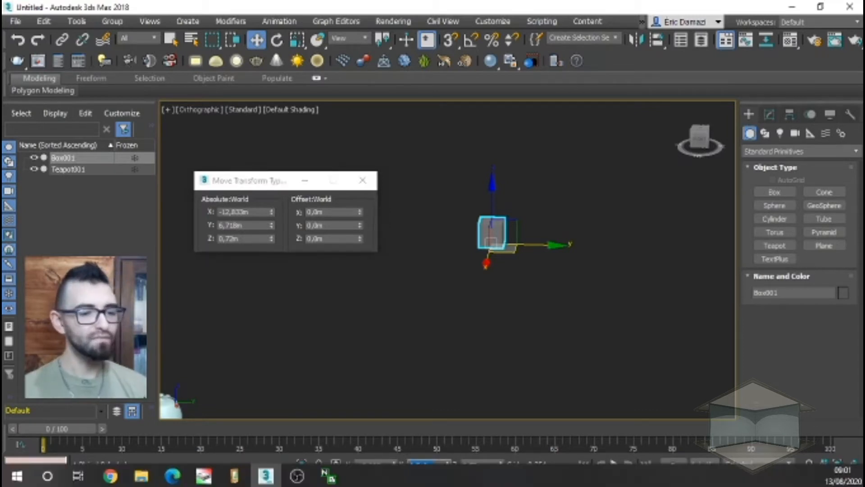
{"action": "type", "text": "5"}
{"action": "key", "text": "Return"}
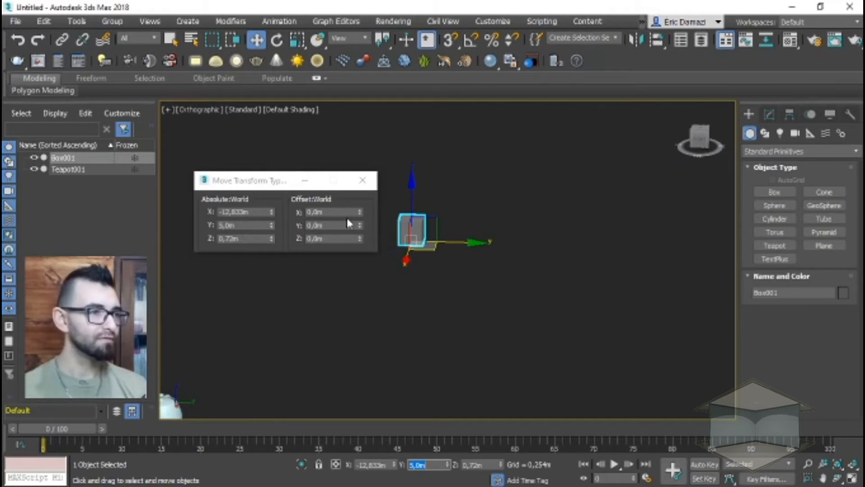
Step: Offset the box by 0.2 m along the world Z axis
{"action": "double_click", "coordinate": [339, 239]}
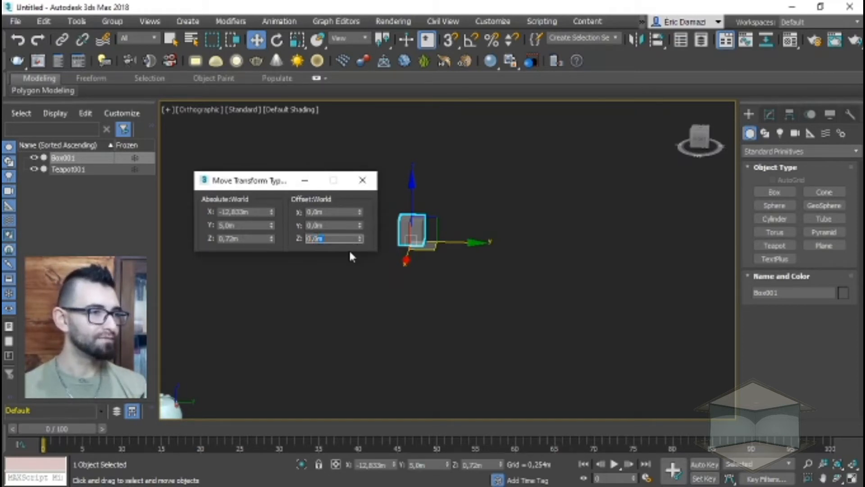
{"action": "type", "text": "0,0"}
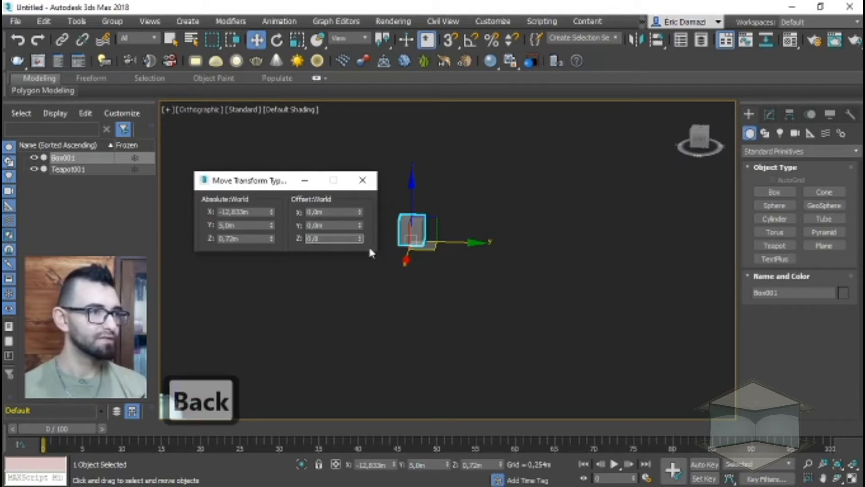
{"action": "key", "text": "BackSpace"}
{"action": "key", "text": "BackSpace"}
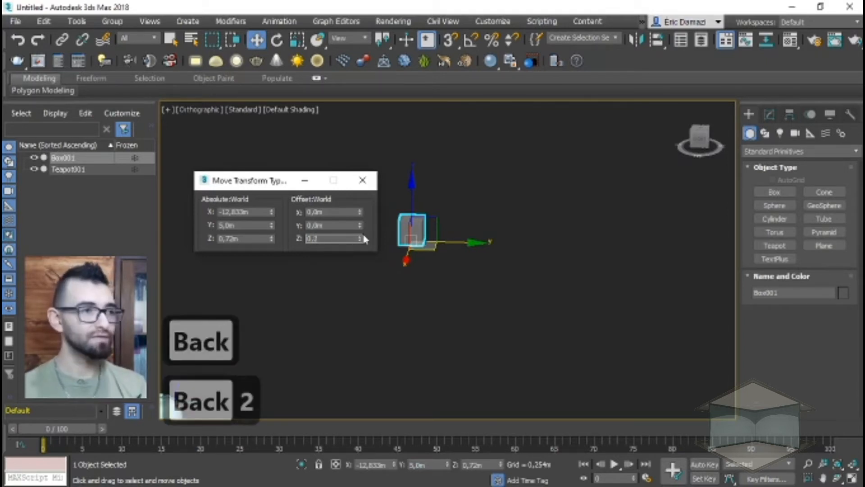
{"action": "type", "text": ",2"}
{"action": "key", "text": "Return"}
Step: Offset the box by 1 m along the world Y axis and close the Move Transform Type-In
{"action": "double_click", "coordinate": [330, 226]}
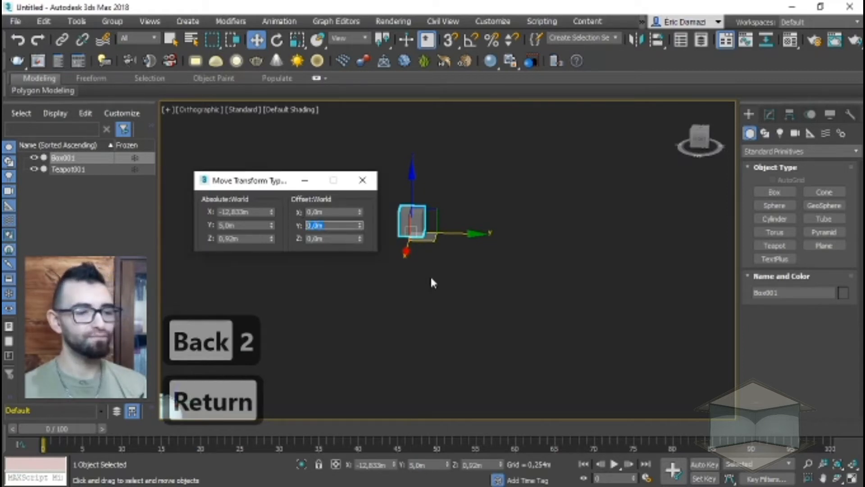
{"action": "type", "text": "1"}
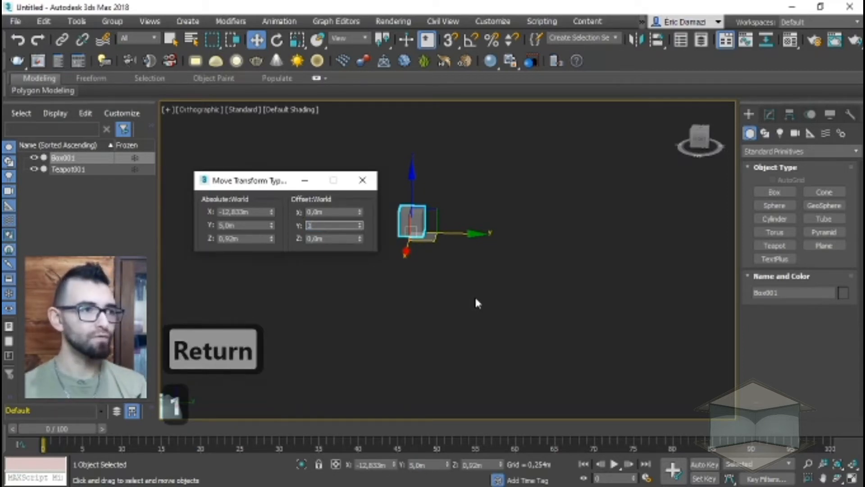
{"action": "key", "text": "Return"}
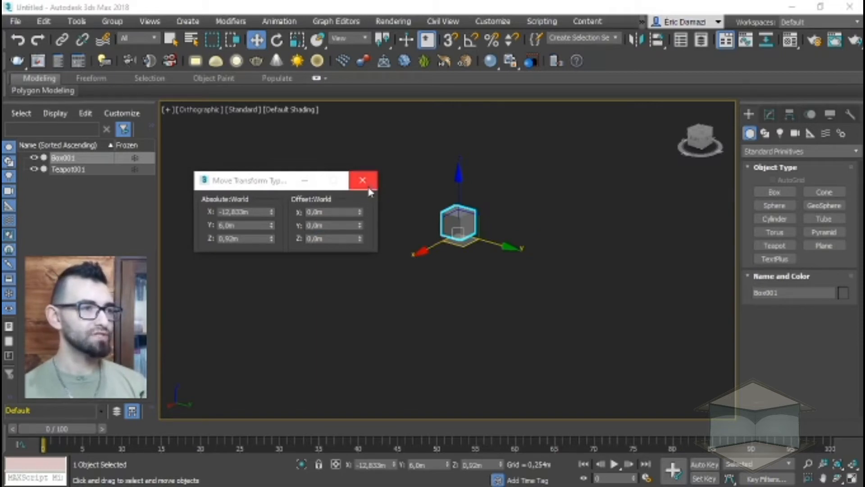
{"action": "left_click", "coordinate": [364, 181]}
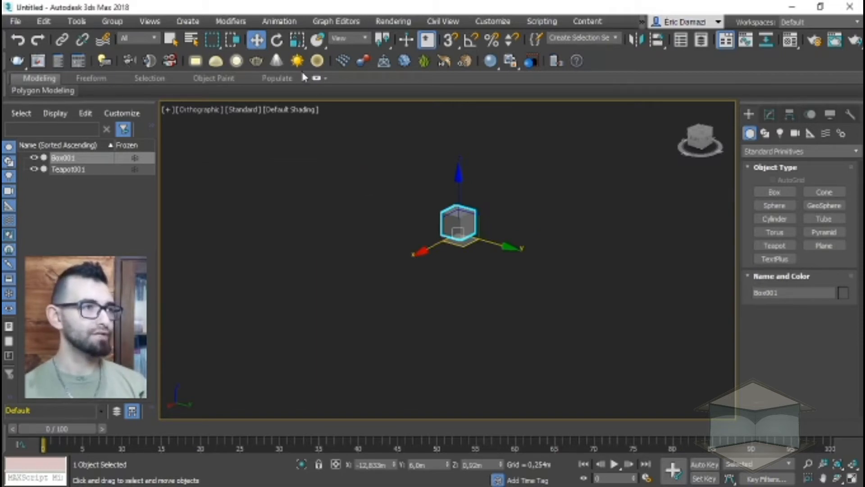
Step: Open the Rotate Transform Type-In for the box, compare it with the Move tool, and leave Rotate active
{"action": "right_click", "coordinate": [277, 41]}
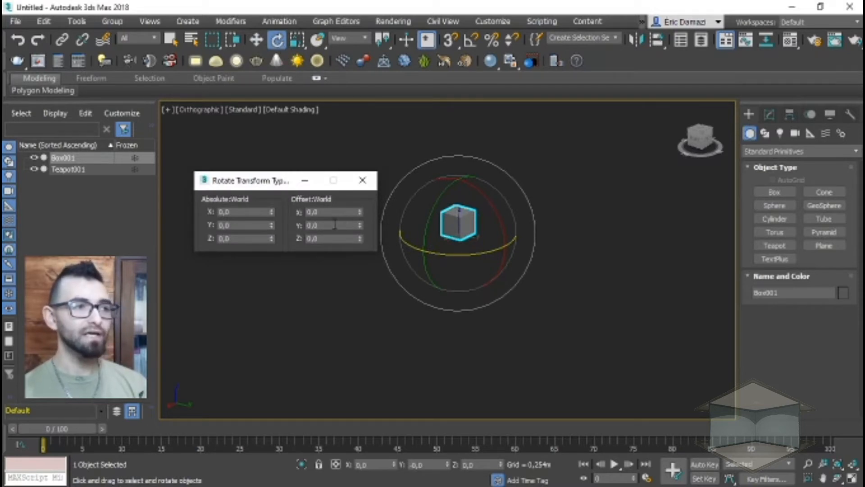
{"action": "scroll", "coordinate": [440, 210], "scroll_direction": "up", "scroll_amount": 5}
{"action": "left_click", "coordinate": [257, 40]}
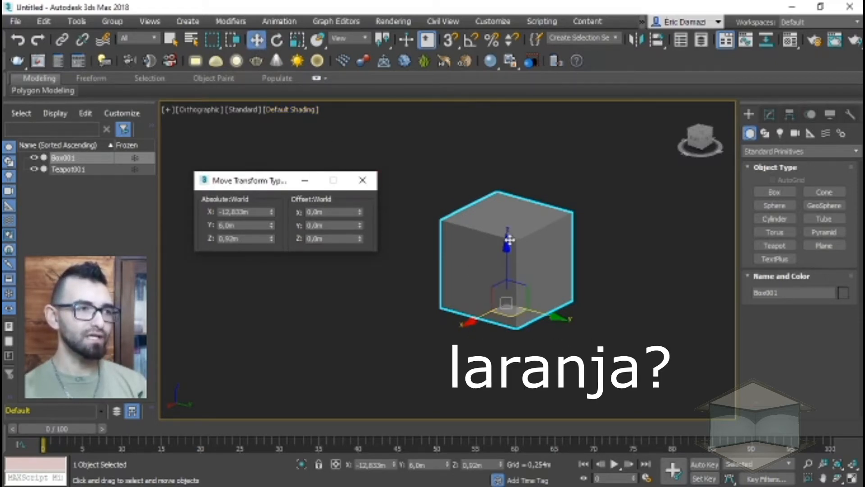
{"action": "left_click", "coordinate": [276, 45]}
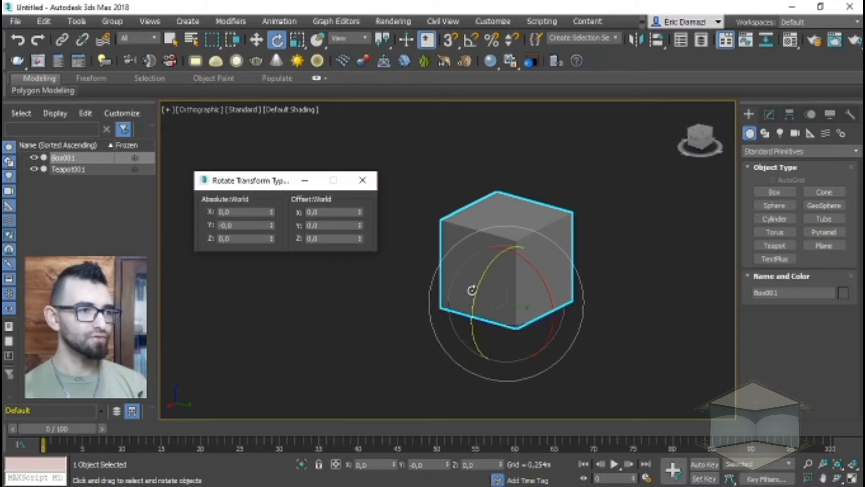
Step: Rotate the box freely by about 24 degrees around its Y axis, and undo that rotation
{"action": "left_click_drag", "start_coordinate": [572, 319], "coordinate": [561, 349]}
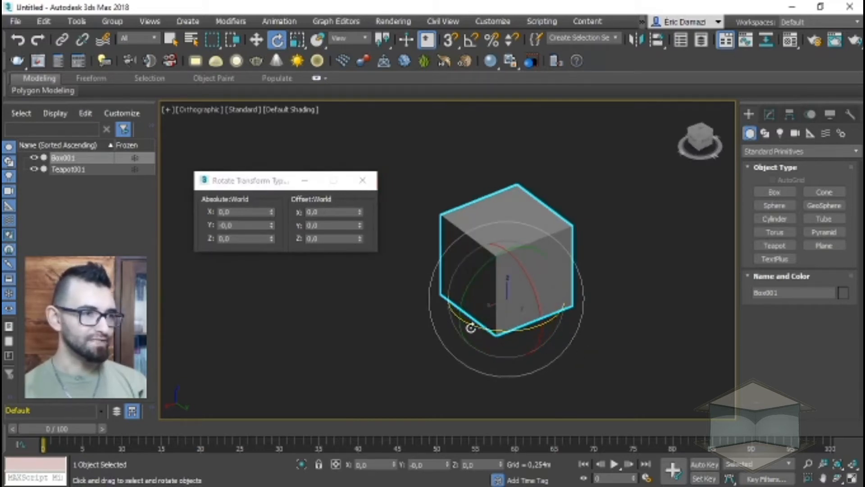
{"action": "left_click", "coordinate": [623, 331]}
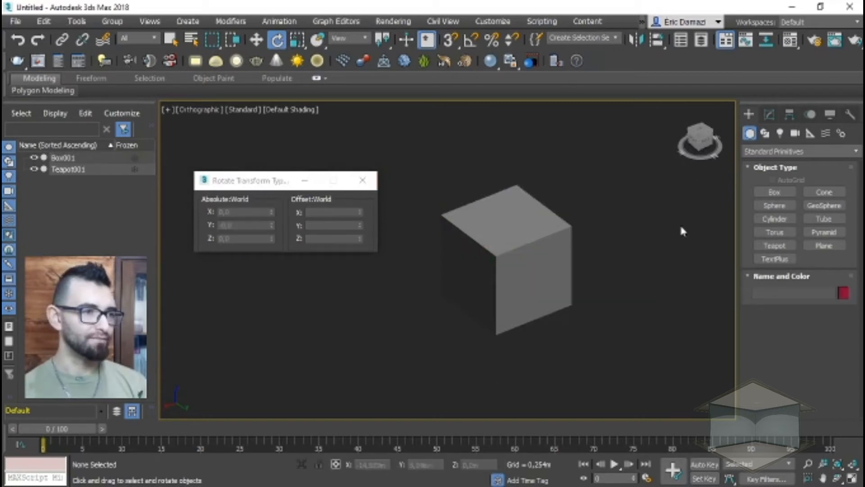
{"action": "left_click", "coordinate": [568, 251]}
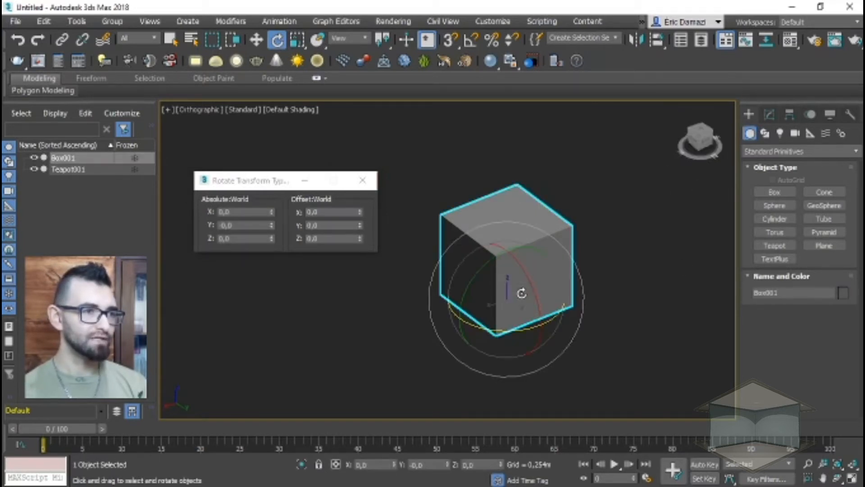
{"action": "middle_click_drag", "start_coordinate": [457, 329], "coordinate": [469, 309], "text": "alt"}
{"action": "scroll", "coordinate": [484, 338], "scroll_direction": "up", "scroll_amount": 3}
{"action": "middle_click_drag", "start_coordinate": [506, 338], "coordinate": [504, 336], "text": "alt"}
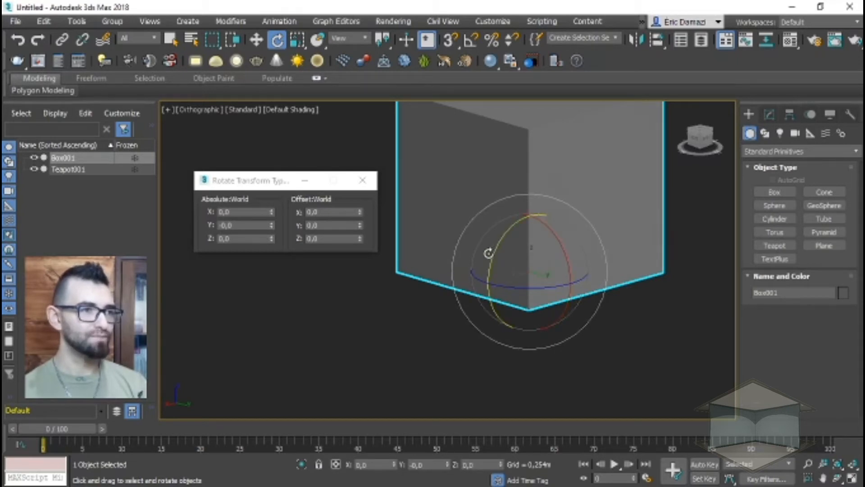
{"action": "left_click_drag", "start_coordinate": [496, 247], "coordinate": [444, 251]}
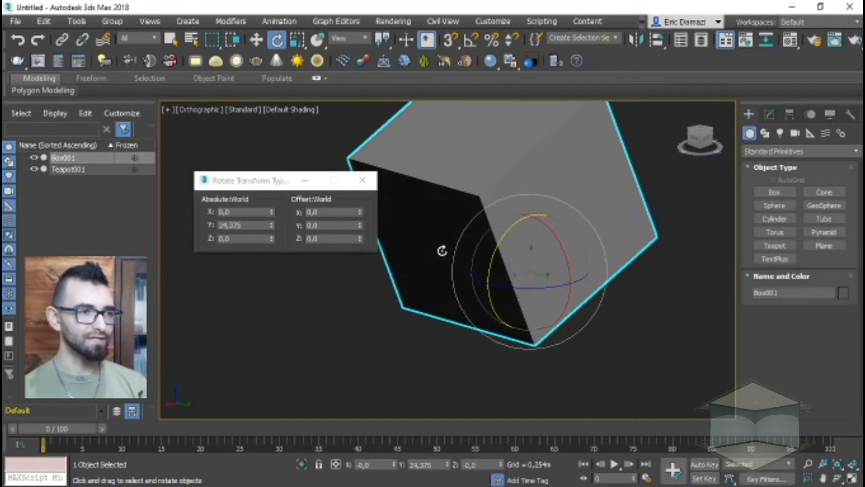
{"action": "key", "text": "ctrl+z"}
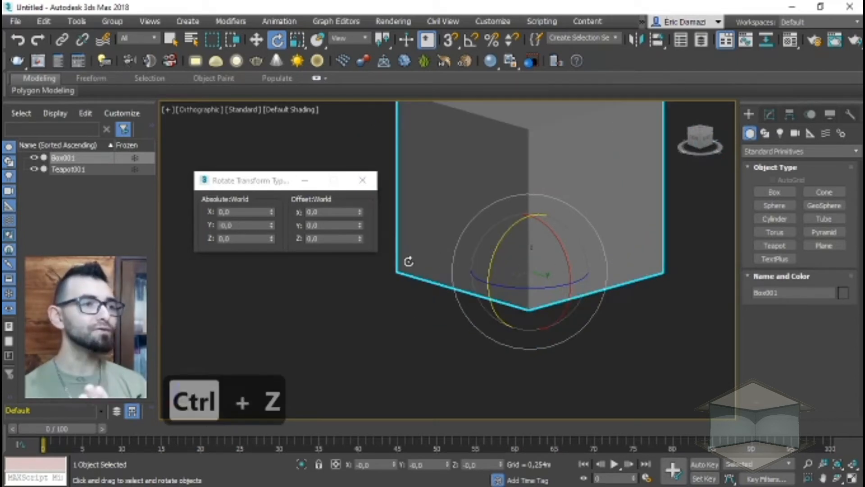
Step: Show the viewport in wireframe and rotate the box about the world Z axis with two 45-degree offsets
{"action": "key", "text": "F3"}
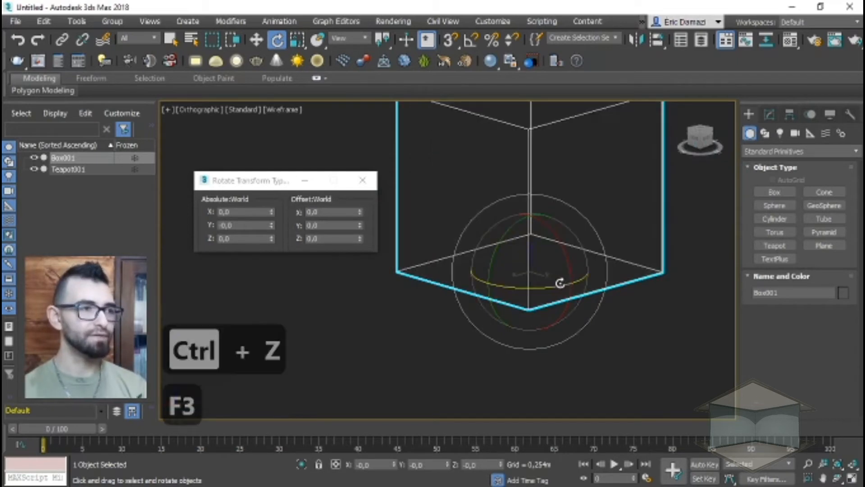
{"action": "middle_click_drag", "start_coordinate": [566, 289], "coordinate": [530, 248], "text": "alt"}
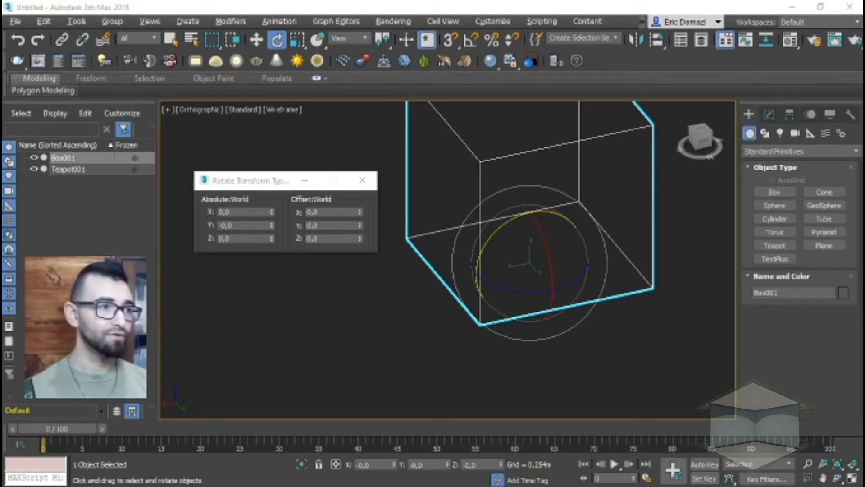
{"action": "left_click", "coordinate": [333, 238]}
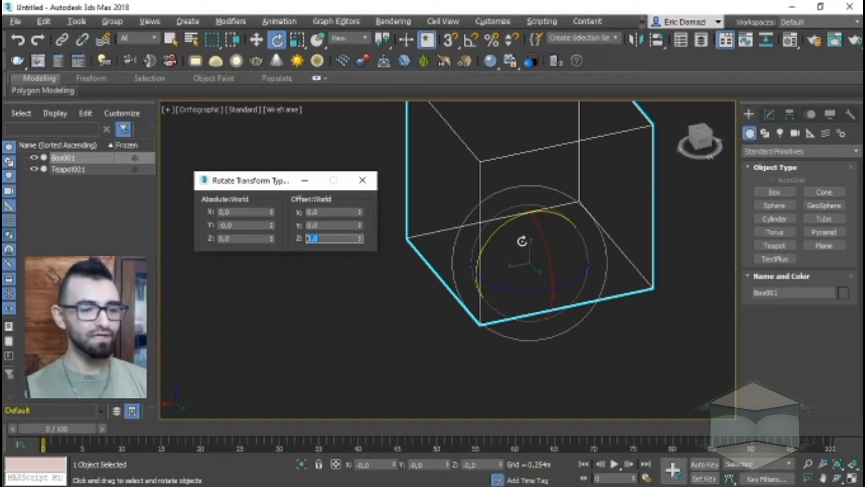
{"action": "type", "text": "45"}
{"action": "key", "text": "Return"}
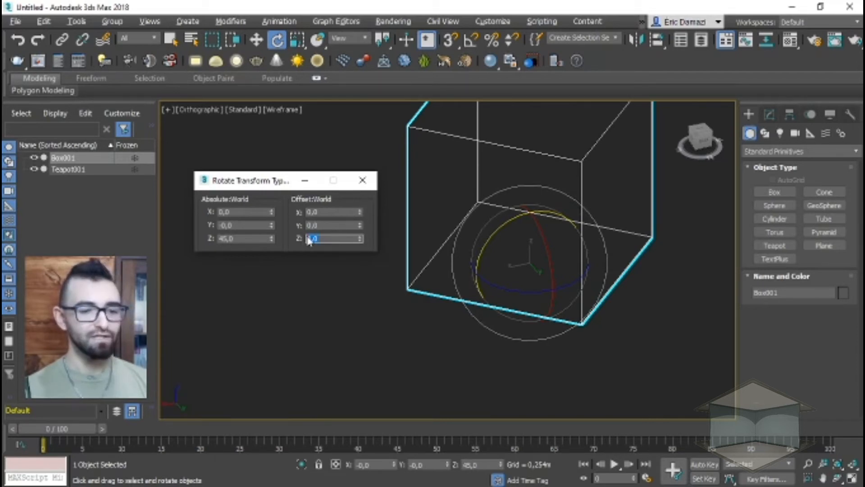
{"action": "type", "text": "45"}
{"action": "key", "text": "Return"}
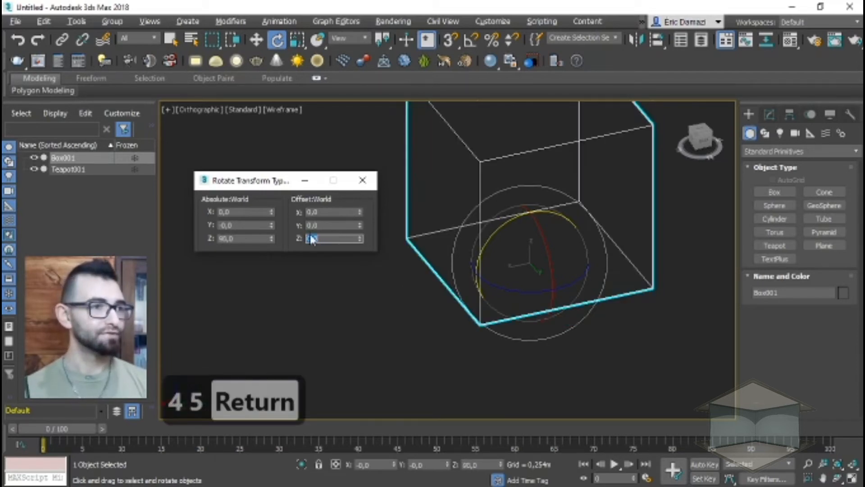
Step: Increase the box's height parameter to 0.95 m
{"action": "left_click_drag", "start_coordinate": [332, 227], "coordinate": [300, 222]}
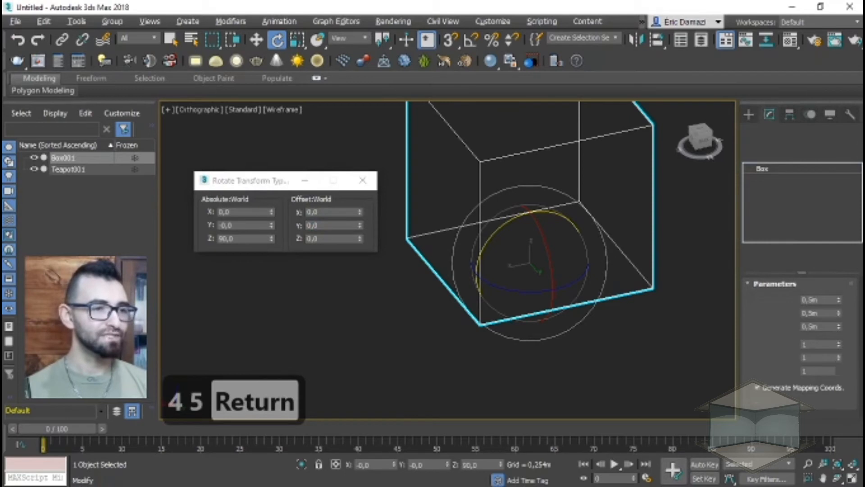
{"action": "left_click_drag", "start_coordinate": [839, 327], "coordinate": [840, 266]}
{"action": "middle_click_drag", "start_coordinate": [686, 297], "coordinate": [666, 334]}
{"action": "scroll", "coordinate": [667, 336], "scroll_direction": "down", "scroll_amount": 2}
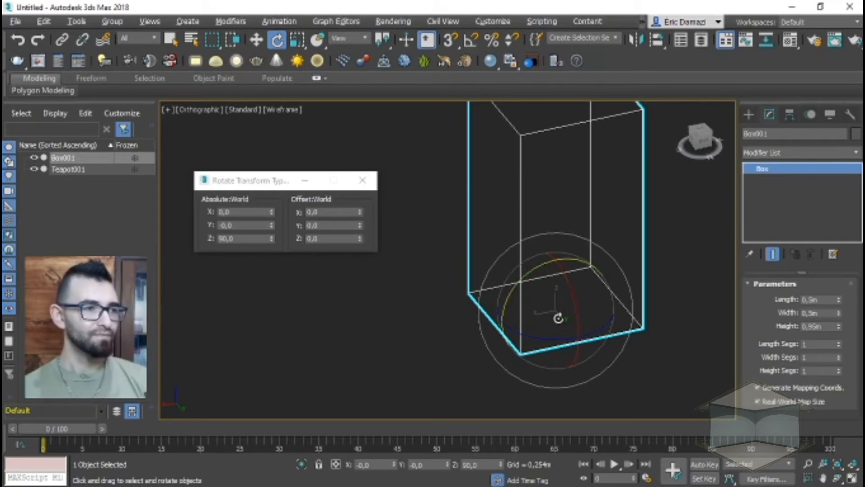
Step: Rotate the box by a 90-degree offset about the world Y axis
{"action": "left_click", "coordinate": [331, 225]}
{"action": "left_click_drag", "start_coordinate": [330, 225], "coordinate": [295, 225]}
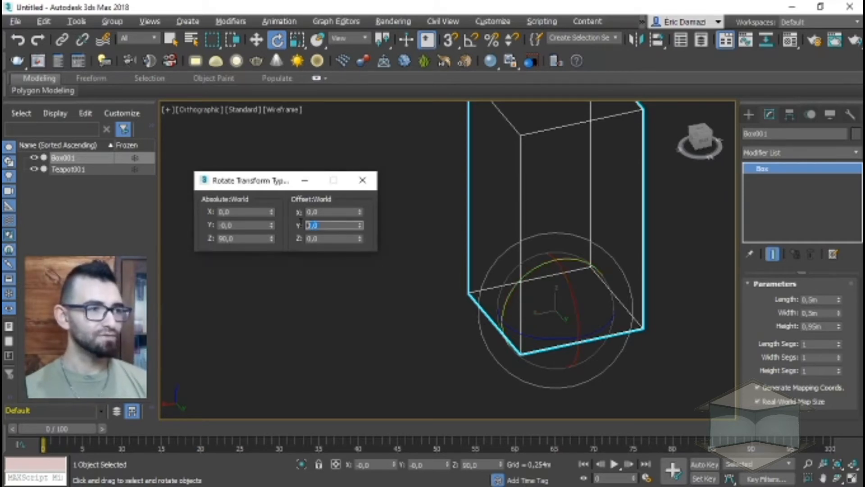
{"action": "type", "text": "90"}
{"action": "key", "text": "Return"}
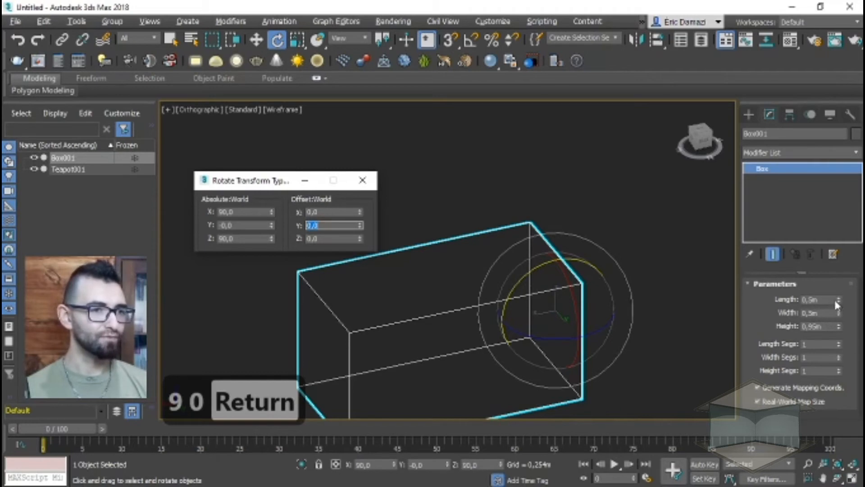
Step: Increase the box's length to 0.775 m, offset its rotation by 45 degrees about world X, and close the Rotate Transform Type-In
{"action": "left_click_drag", "start_coordinate": [838, 299], "coordinate": [833, 269]}
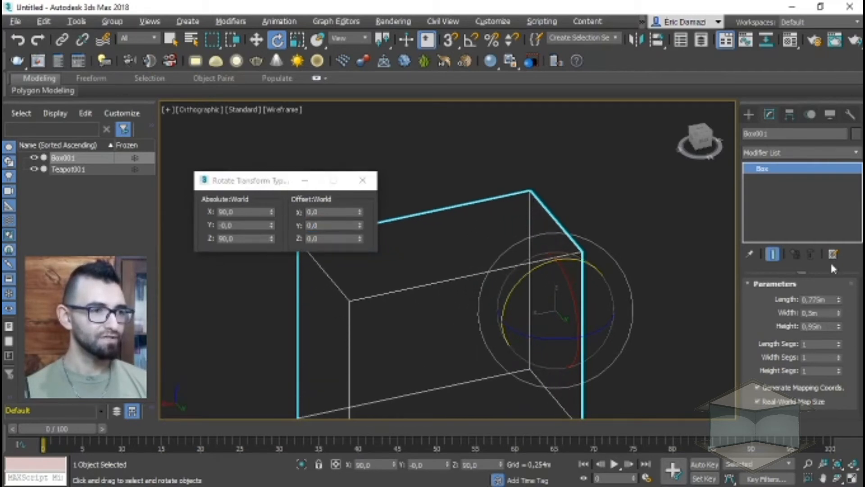
{"action": "left_click", "coordinate": [342, 211]}
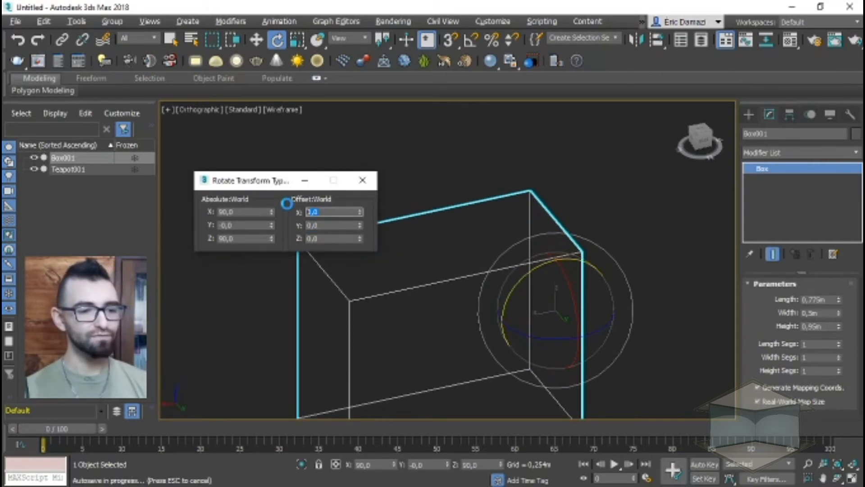
{"action": "type", "text": "45"}
{"action": "key", "text": "Return"}
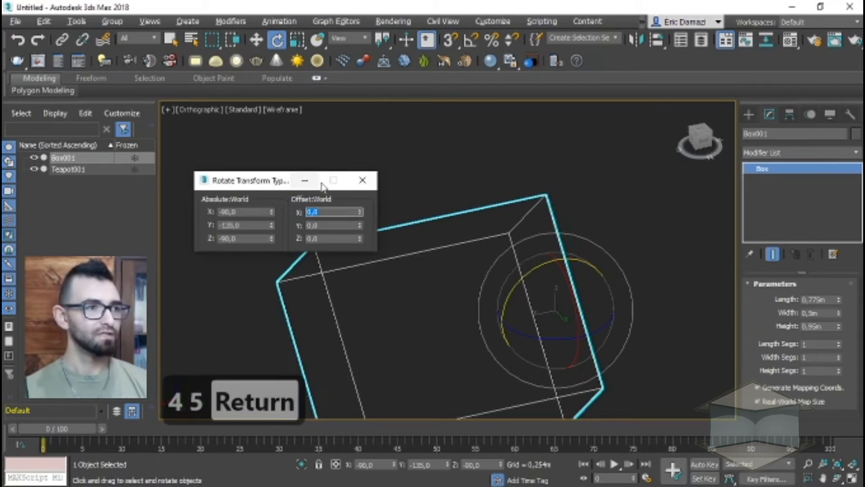
{"action": "left_click", "coordinate": [362, 179]}
Step: Undo the last four changes to the box: the X and Y rotation offsets and the length and height changes
{"action": "middle_click_drag", "start_coordinate": [492, 251], "coordinate": [608, 292], "text": "alt"}
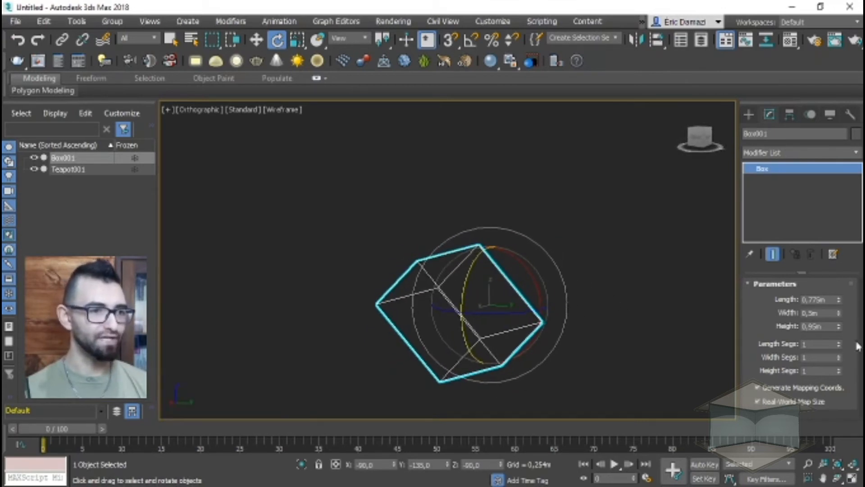
{"action": "mouse_move", "coordinate": [546, 317]}
{"action": "left_mouse_down"}
{"action": "mouse_move", "coordinate": [531, 317]}
{"action": "mouse_move", "coordinate": [542, 305]}
{"action": "left_mouse_up"}
{"action": "middle_click_drag", "start_coordinate": [542, 306], "coordinate": [476, 270], "text": "alt"}
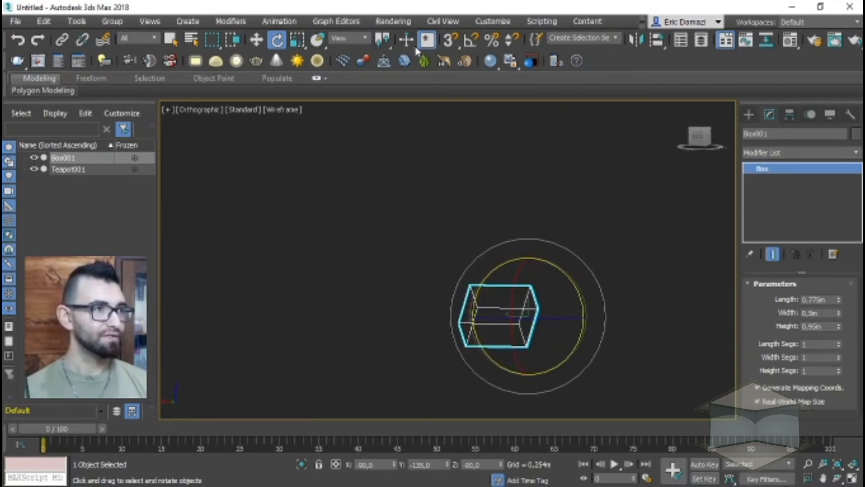
{"action": "key", "text": "ctrl+z"}
{"action": "key", "text": "ctrl+z"}
{"action": "key", "text": "ctrl+z"}
{"action": "key", "text": "ctrl+z"}
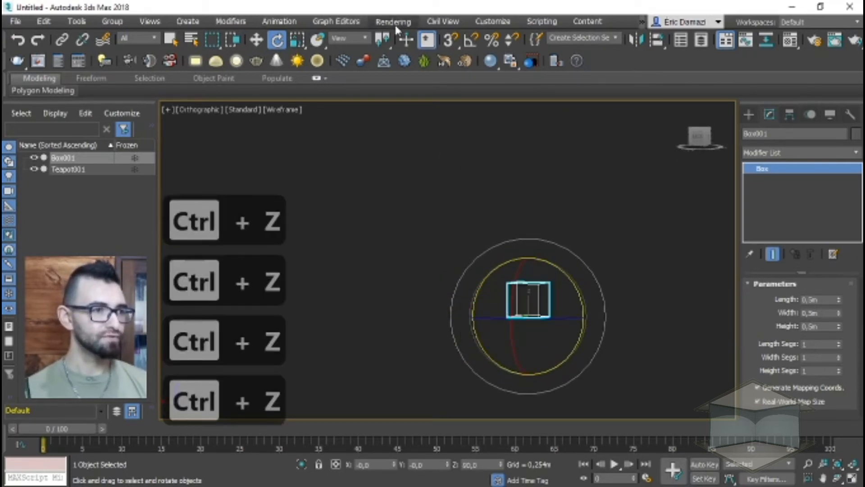
Step: Activate the Select and Uniform Scale tool with the box selected
{"action": "middle_click_drag", "start_coordinate": [575, 261], "coordinate": [475, 263], "text": "alt"}
{"action": "left_click", "coordinate": [533, 271]}
{"action": "left_click", "coordinate": [456, 286]}
{"action": "scroll", "coordinate": [453, 282], "scroll_direction": "up", "scroll_amount": 3}
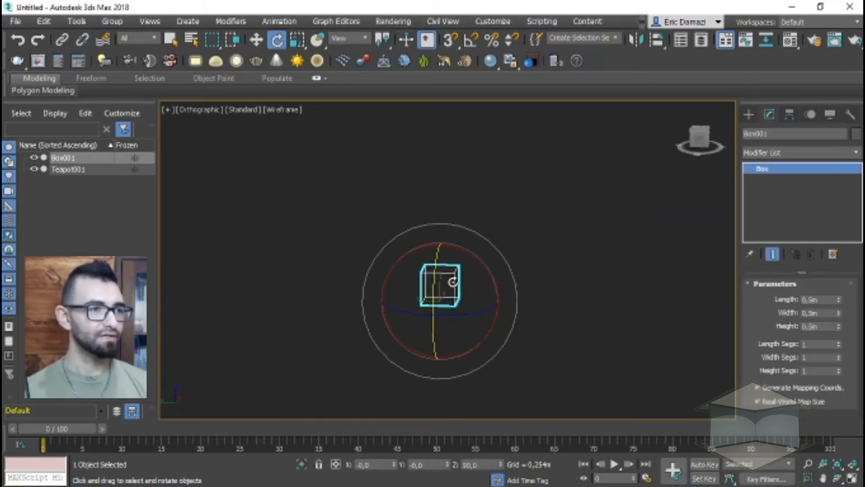
{"action": "scroll", "coordinate": [453, 282], "scroll_direction": "up", "scroll_amount": 3}
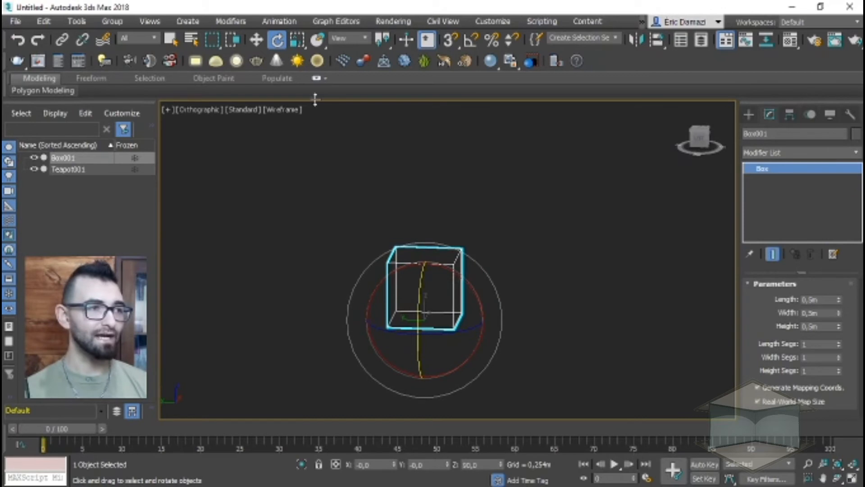
{"action": "left_click", "coordinate": [296, 42]}
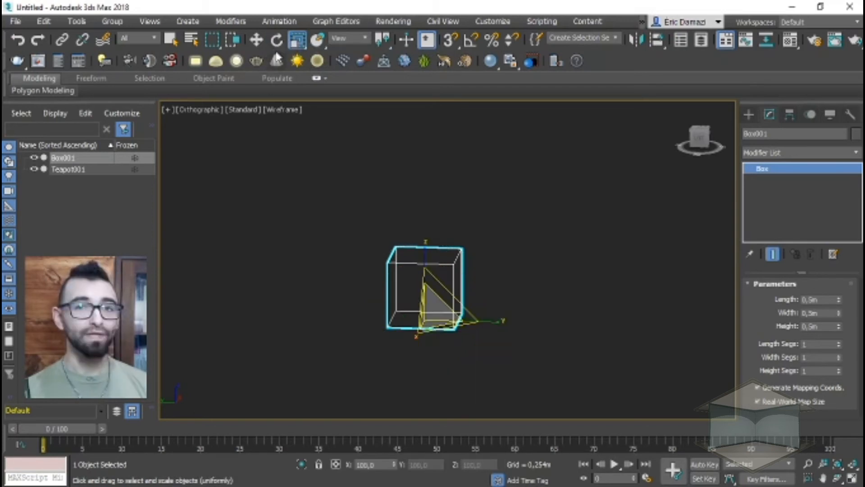
{"action": "left_click", "coordinate": [298, 36]}
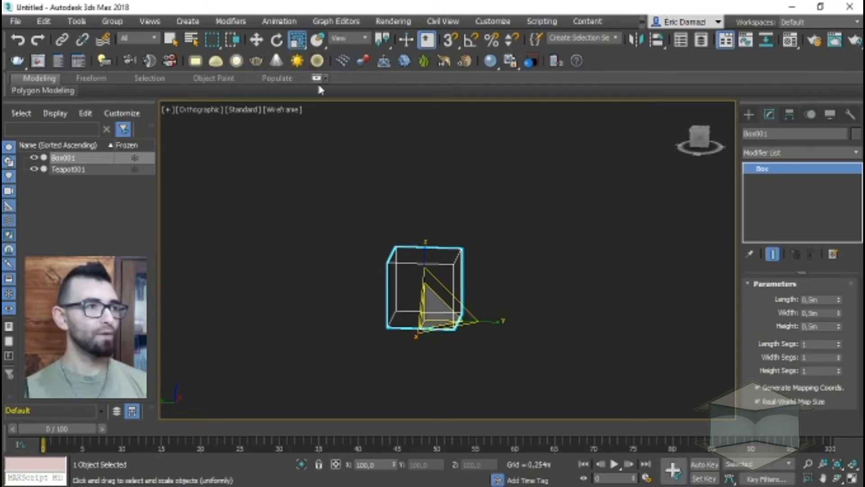
Step: Cycle repeatedly through the Non-uniform Scale, Squash and Uniform Scale modes to compare their gizmos, ending on Uniform Scale
{"action": "key", "text": "r"}
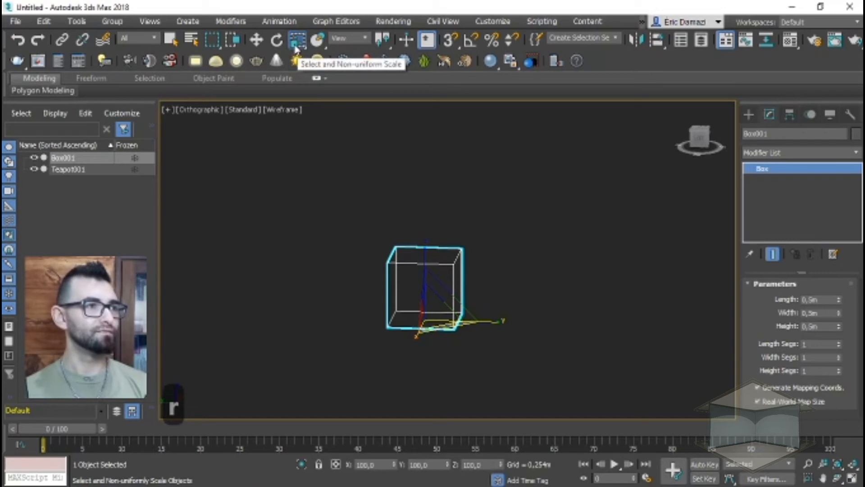
{"action": "key", "text": "r"}
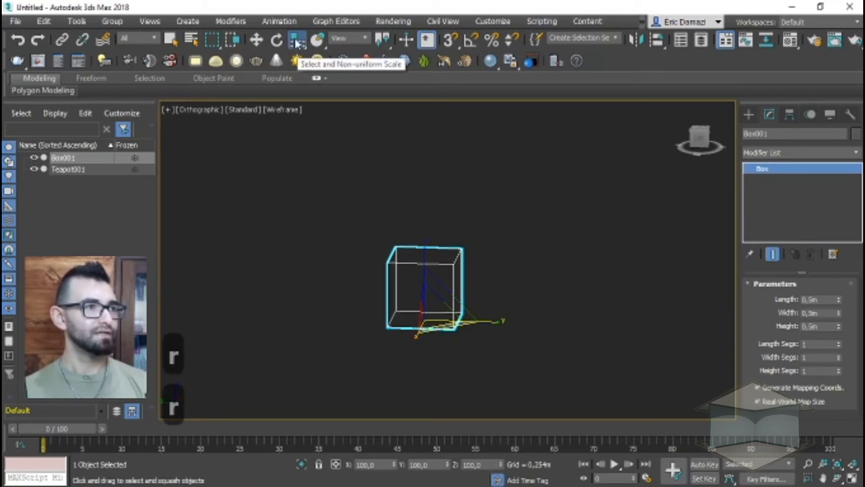
{"action": "key", "text": "r"}
{"action": "key", "text": "r"}
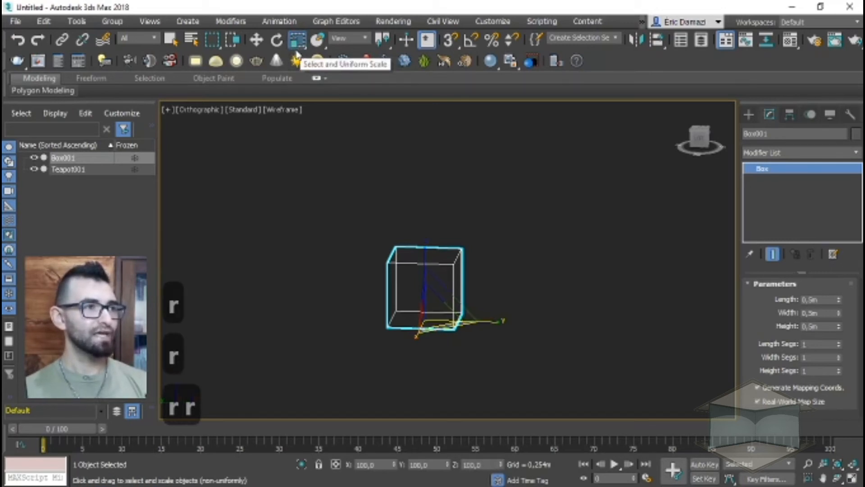
{"action": "key", "text": "r"}
{"action": "key", "text": "r"}
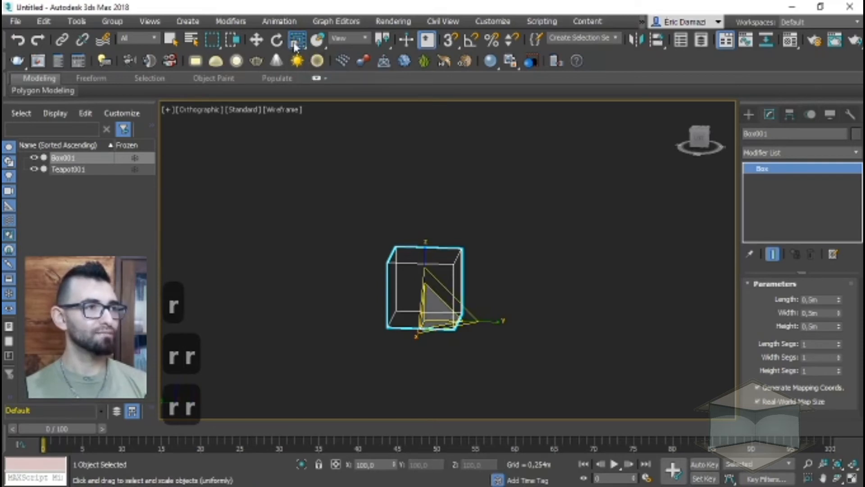
{"action": "key", "text": "r"}
{"action": "key", "text": "r"}
{"action": "key", "text": "r"}
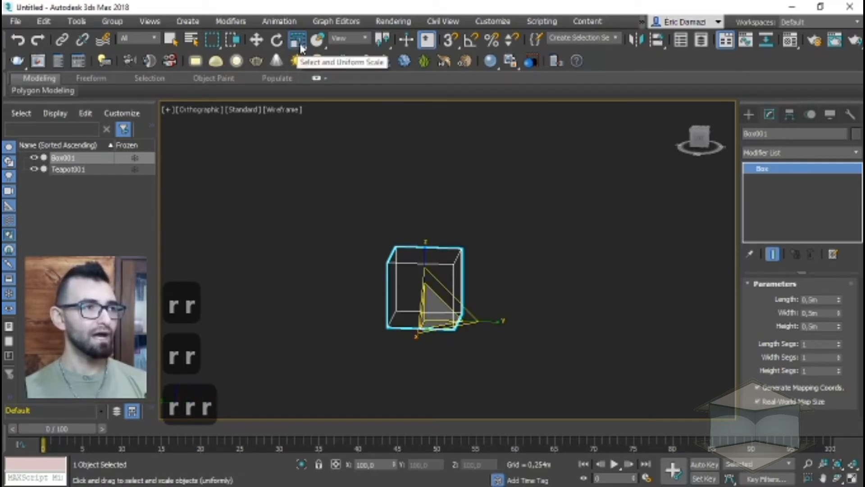
{"action": "key", "text": "r"}
{"action": "key", "text": "r"}
{"action": "key", "text": "r"}
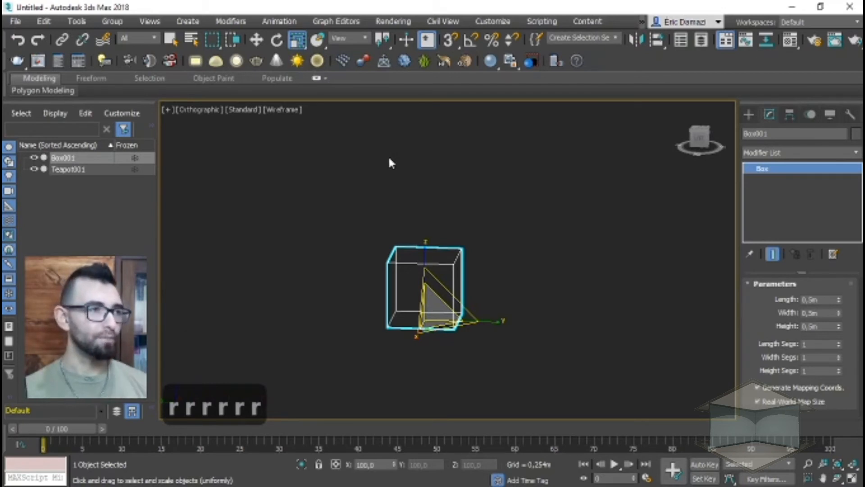
Step: Open the Scale Transform Type-In for the box and cycle the scale modes to compare its offset fields, ending on Uniform Scale
{"action": "right_click", "coordinate": [293, 44]}
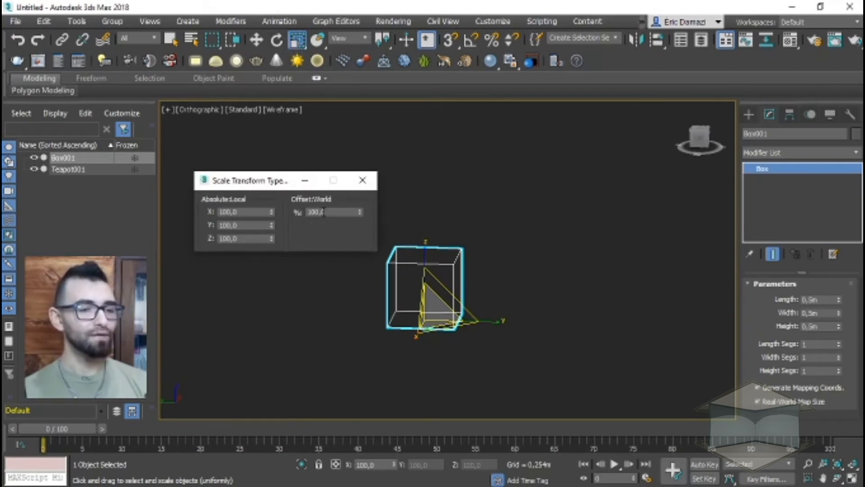
{"action": "key", "text": "r"}
{"action": "key", "text": "r"}
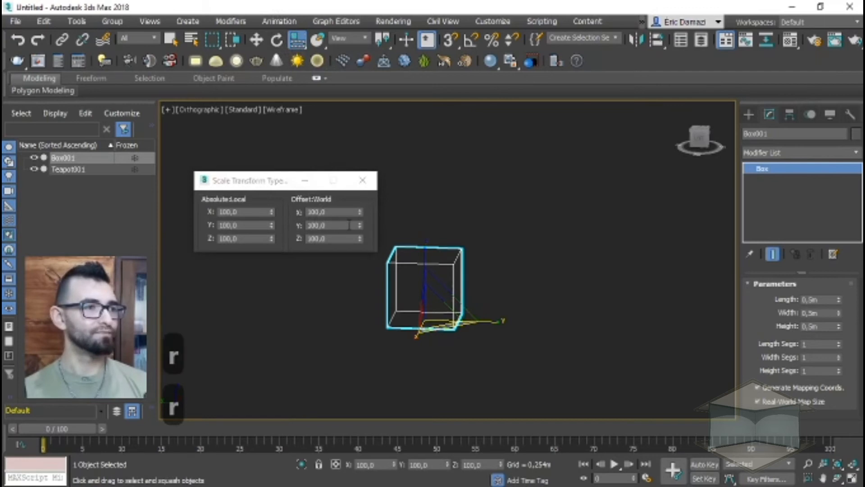
{"action": "key", "text": "r"}
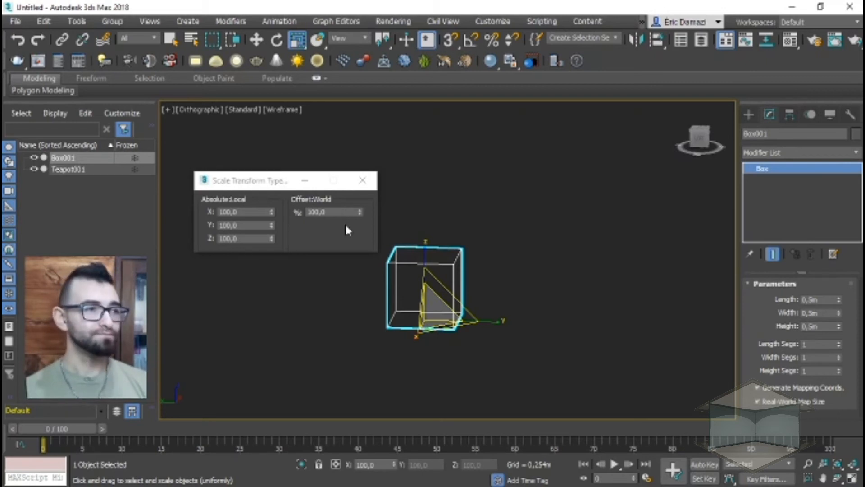
Step: Scale the box uniformly with a 200% world offset and bring it back with a 50% offset
{"action": "double_click", "coordinate": [339, 212]}
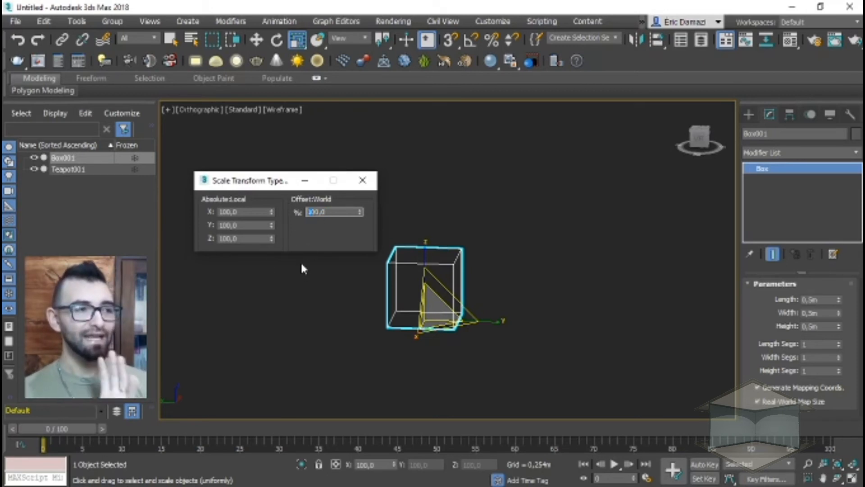
{"action": "type", "text": "2"}
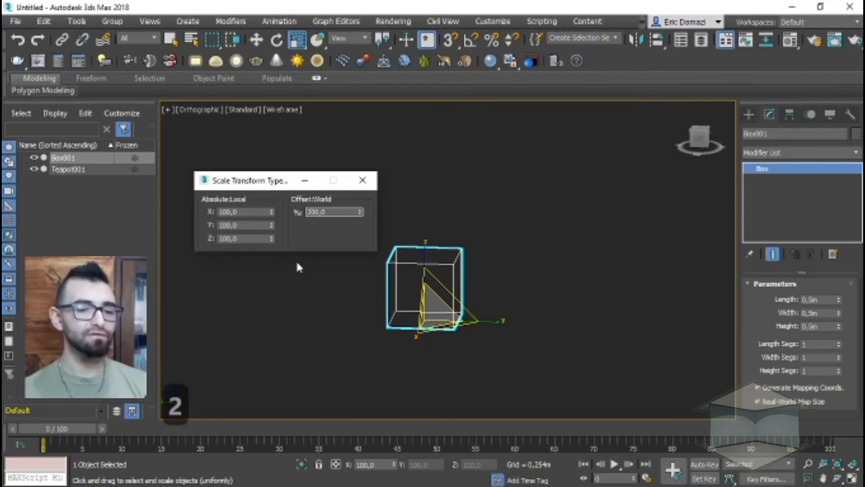
{"action": "key", "text": "Return"}
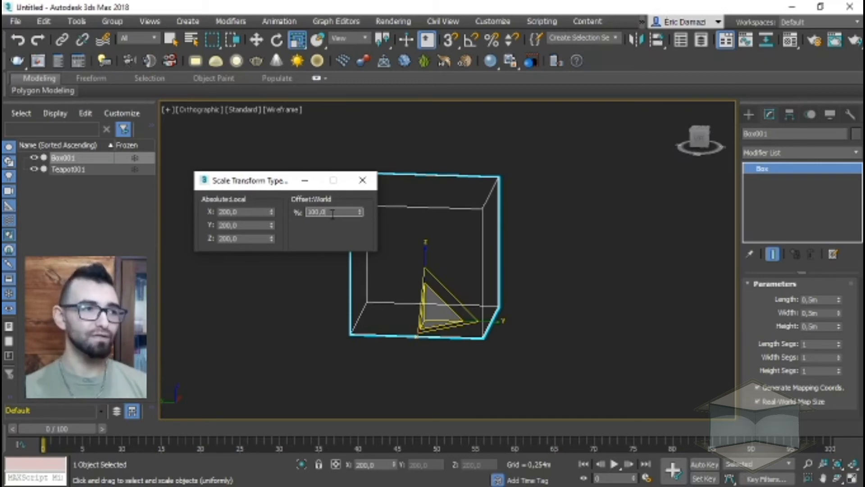
{"action": "double_click", "coordinate": [333, 213]}
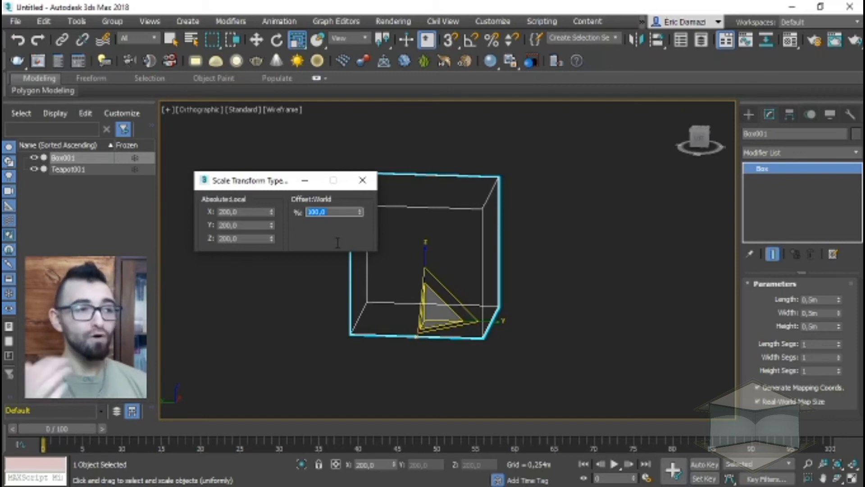
{"action": "type", "text": "50"}
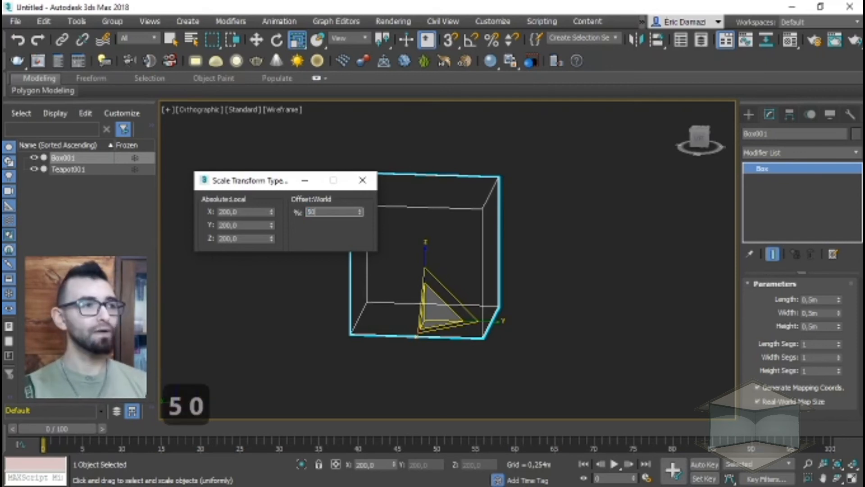
{"action": "key", "text": "Return"}
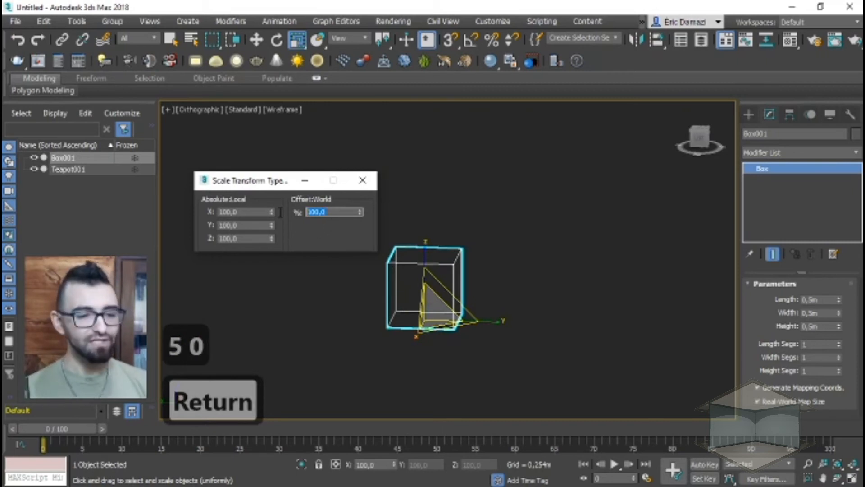
Step: Scale the box uniformly with a 50% world offset, followed by a 1000% offset
{"action": "type", "text": "50"}
{"action": "key", "text": "Return"}
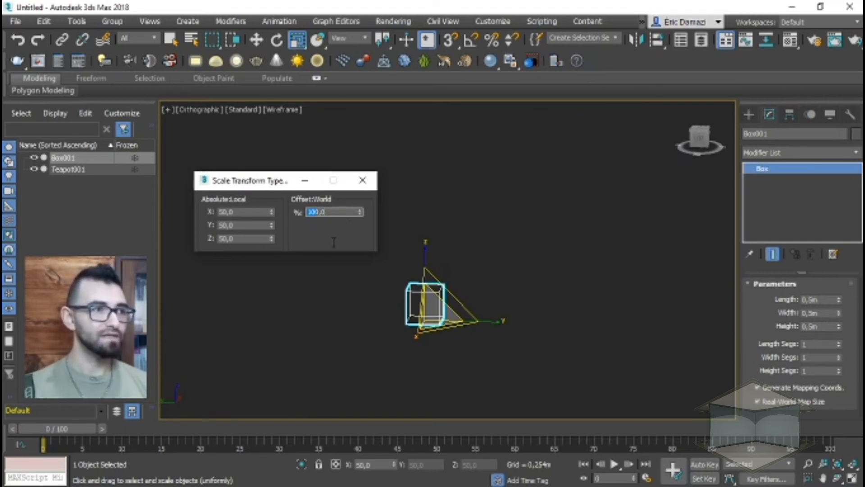
{"action": "key", "text": "Right"}
{"action": "type", "text": "0"}
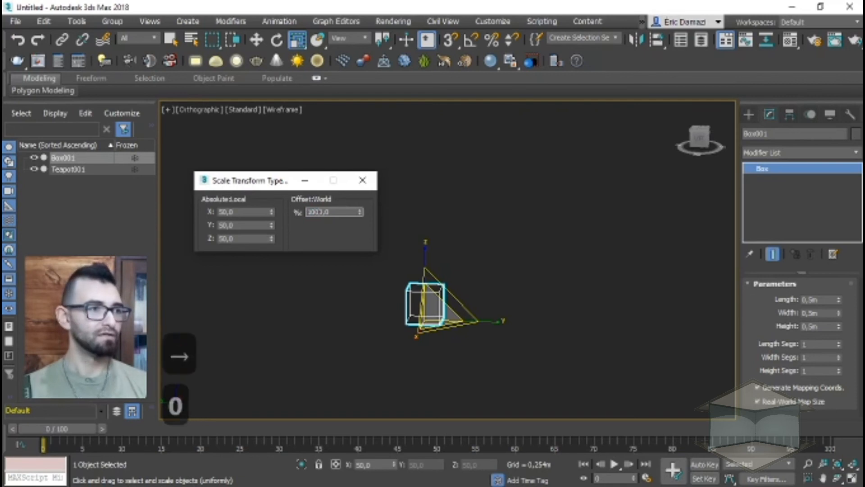
{"action": "key", "text": "Return"}
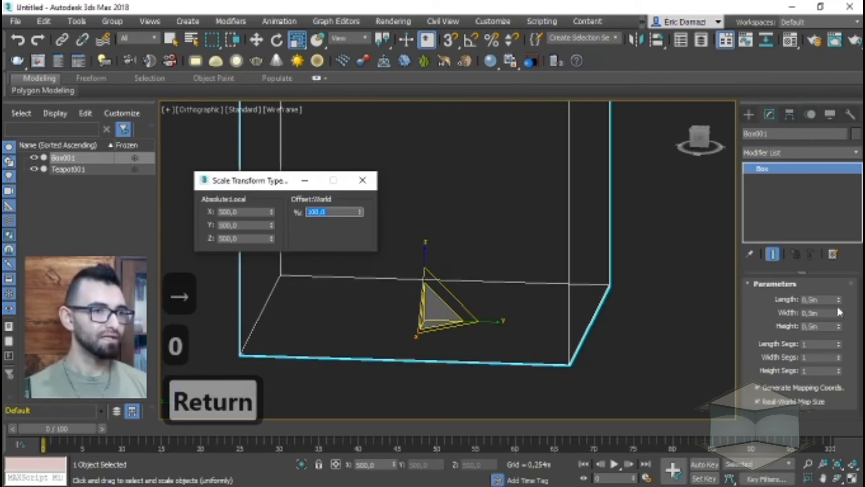
Step: Set the scaled box's length parameter to 1 m
{"action": "scroll", "coordinate": [633, 333], "scroll_direction": "down", "scroll_amount": 3}
{"action": "left_click_drag", "start_coordinate": [838, 301], "coordinate": [812, 298]}
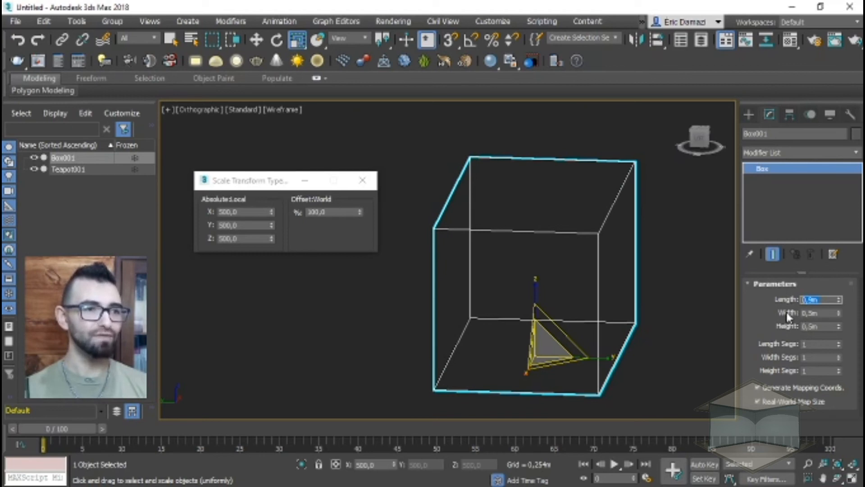
{"action": "type", "text": "1"}
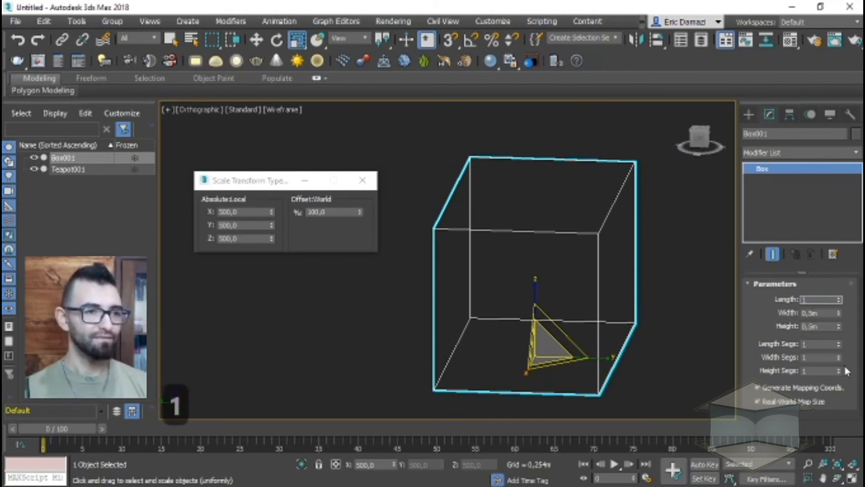
{"action": "key", "text": "Return"}
Step: Scale the lengthened box uniformly with a 50% world offset and close the Scale Transform Type-In
{"action": "middle_click_drag", "start_coordinate": [670, 319], "coordinate": [542, 328]}
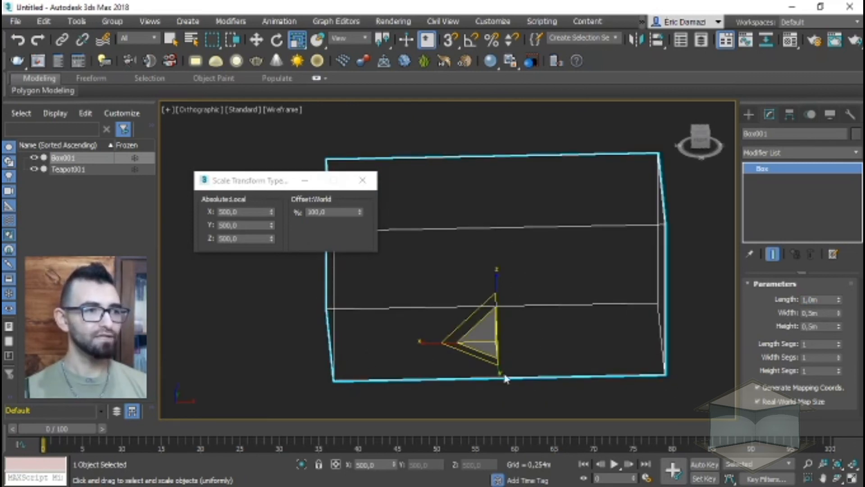
{"action": "middle_click_drag", "start_coordinate": [504, 375], "coordinate": [553, 366]}
{"action": "left_click", "coordinate": [297, 210]}
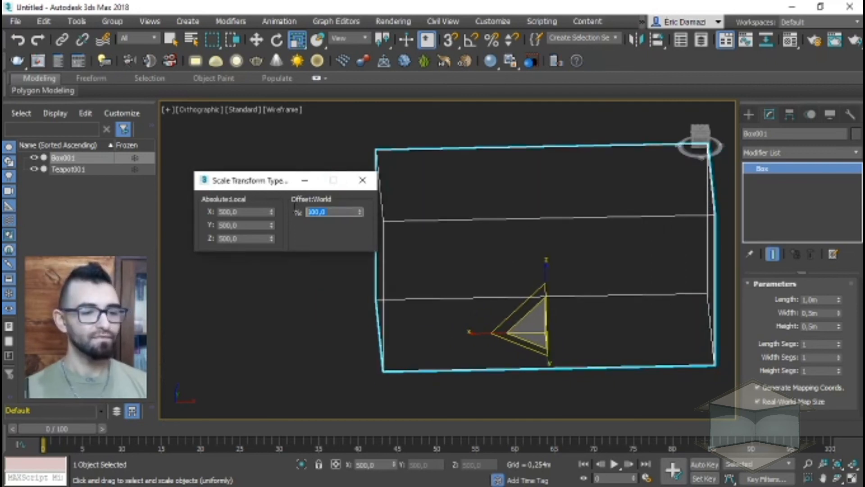
{"action": "key", "text": "BackSpace"}
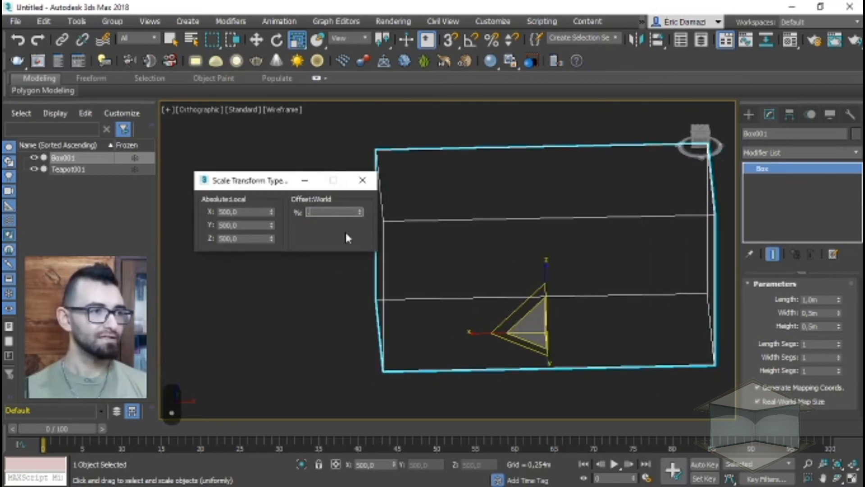
{"action": "type", "text": "5"}
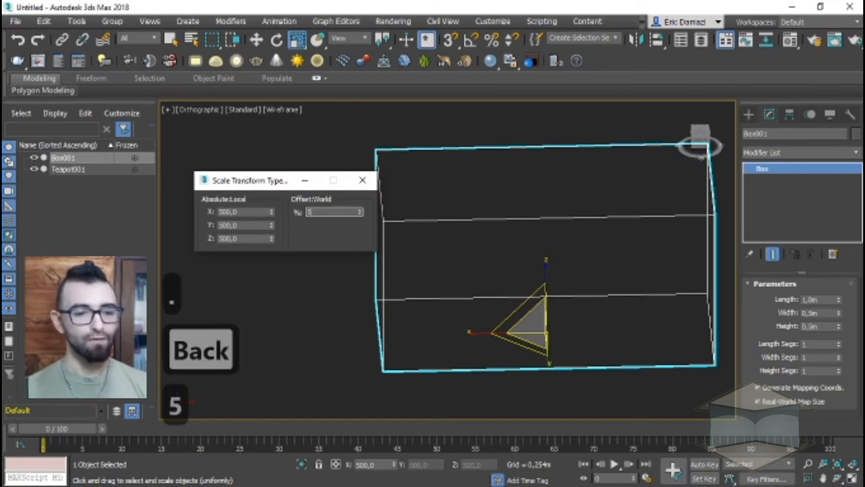
{"action": "type", "text": "0"}
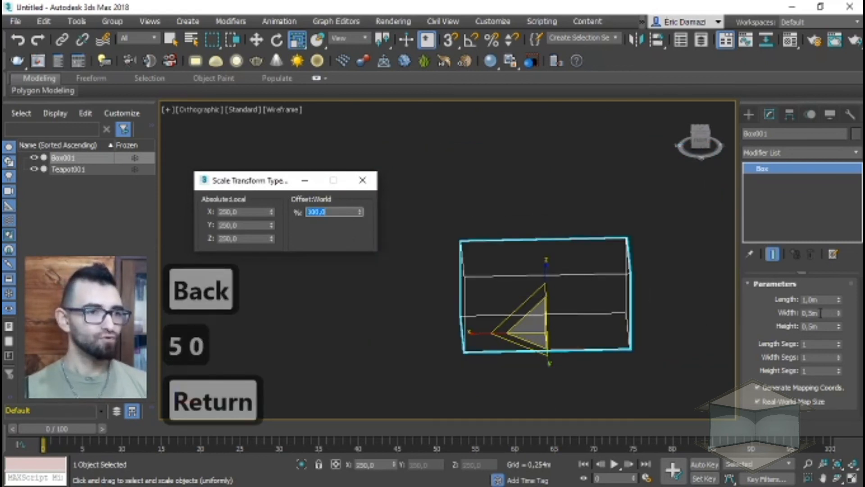
{"action": "middle_click_drag", "start_coordinate": [589, 341], "coordinate": [608, 308], "text": "alt"}
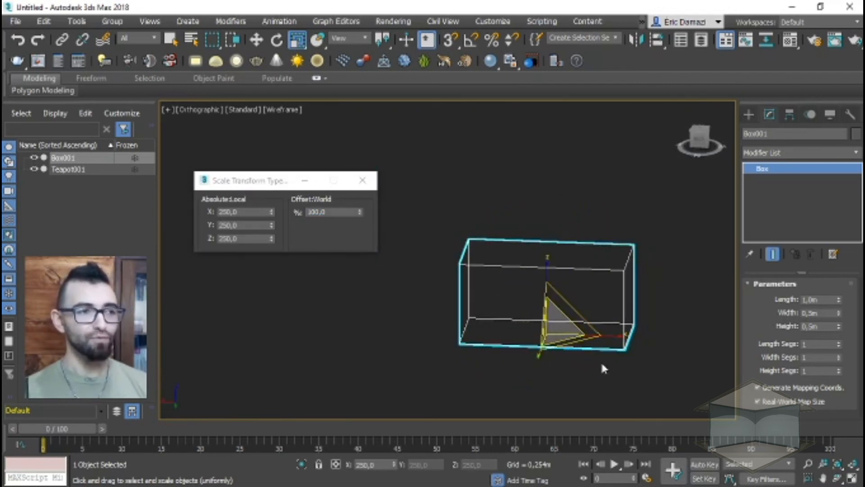
{"action": "middle_click_drag", "start_coordinate": [465, 318], "coordinate": [284, 191], "text": "alt"}
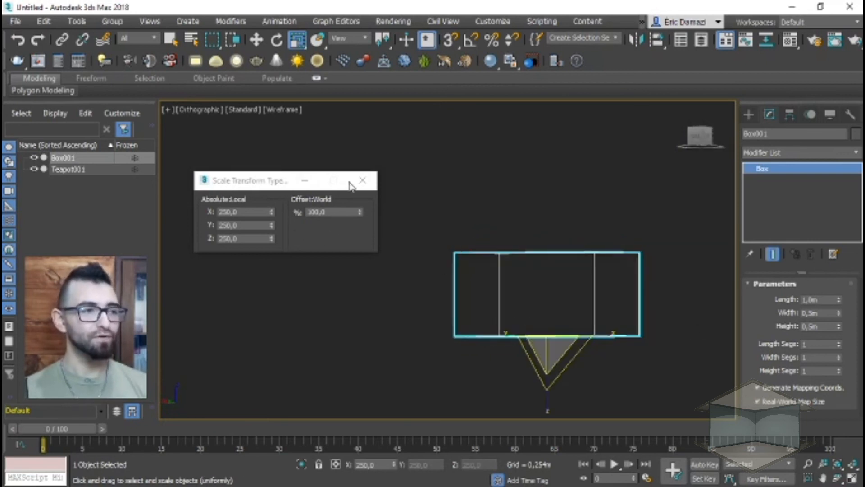
{"action": "left_click", "coordinate": [366, 184]}
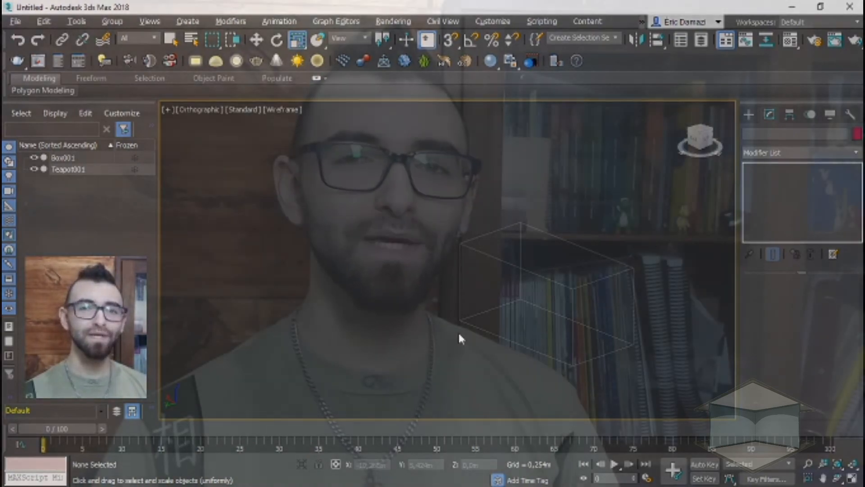